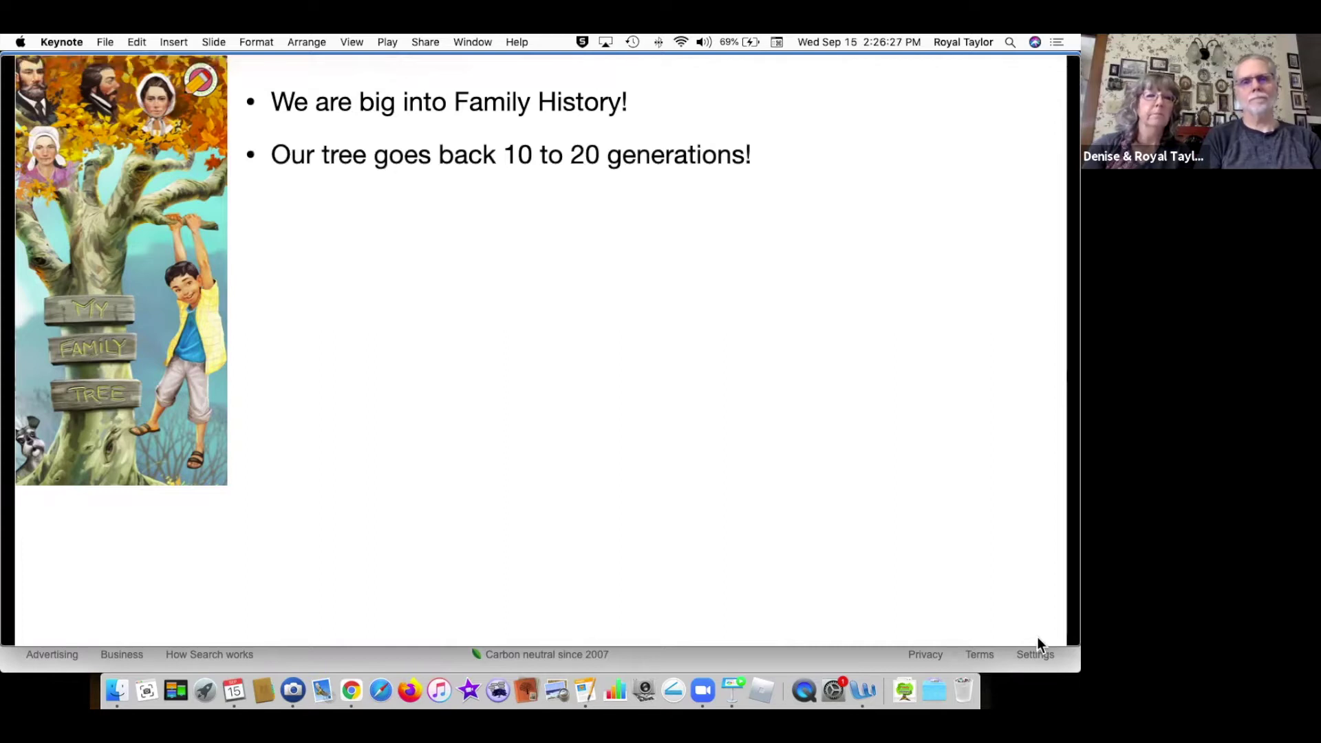
key(Right)
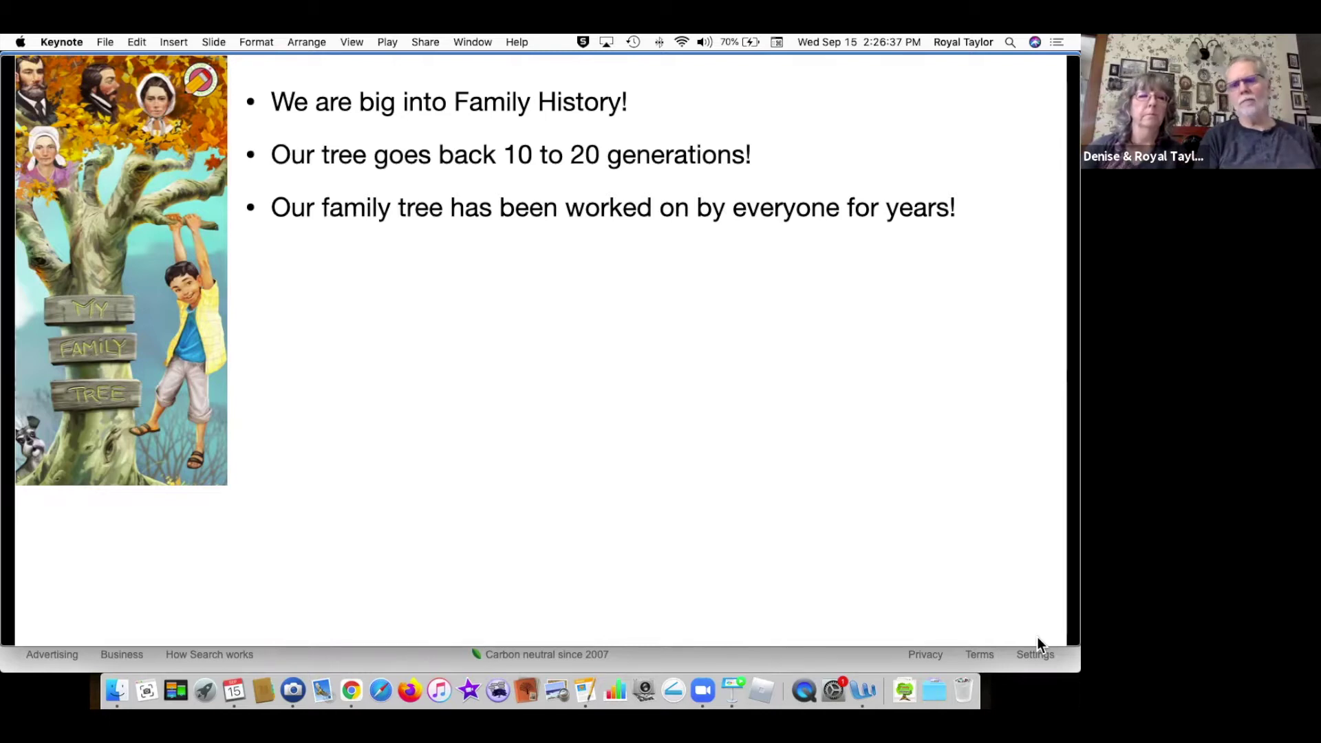
key(Right)
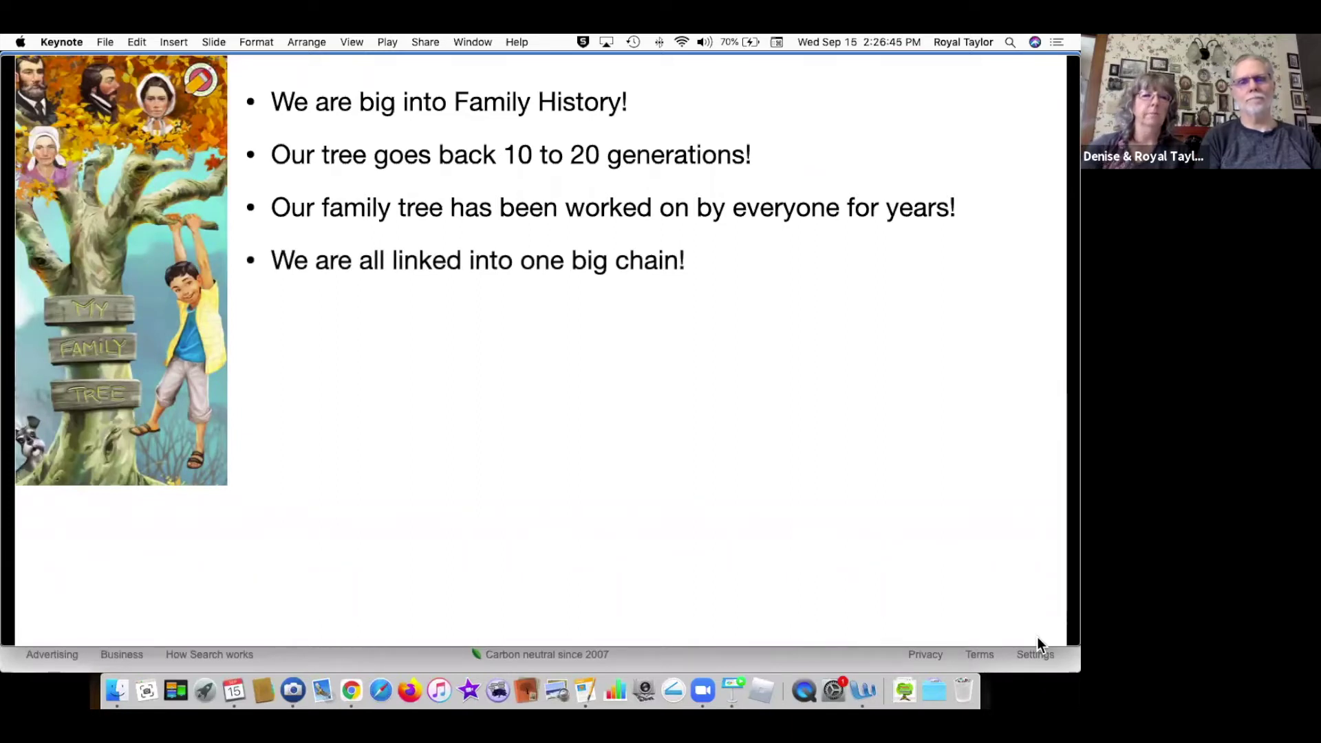
click(1000, 628)
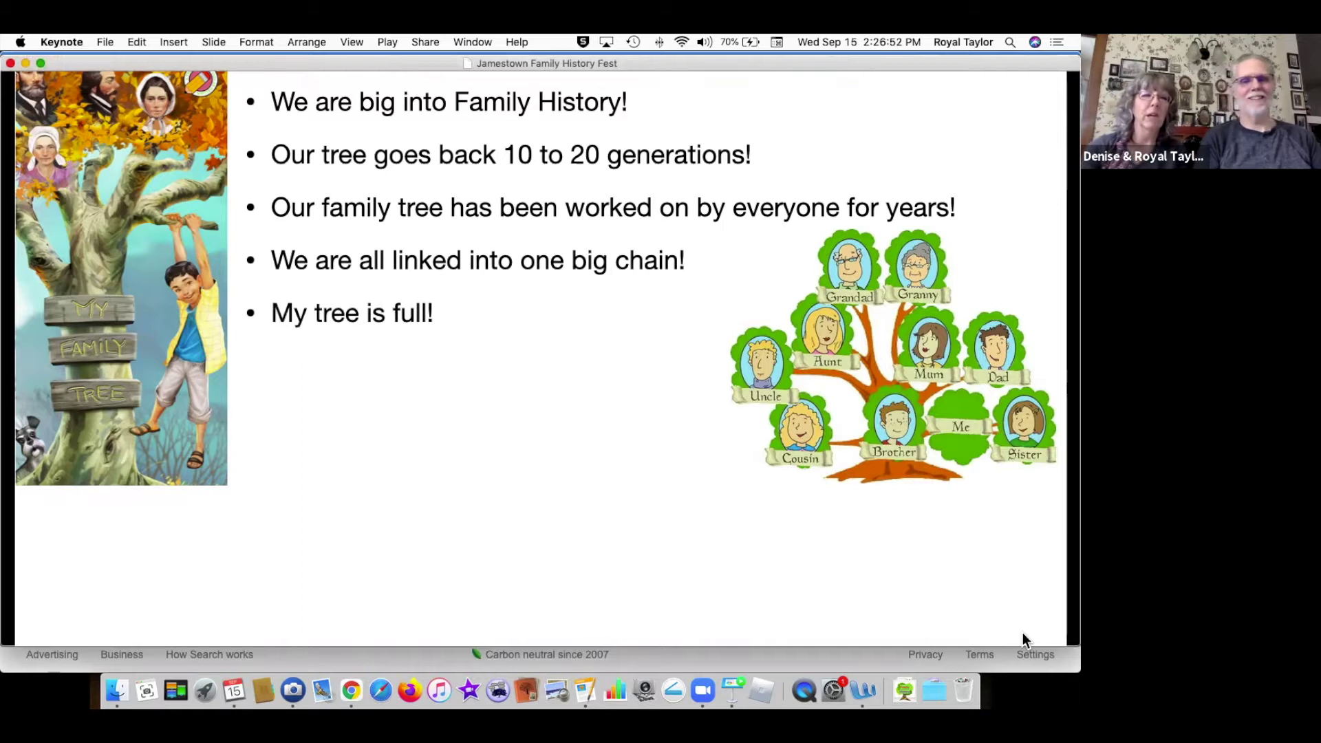
click(1022, 633)
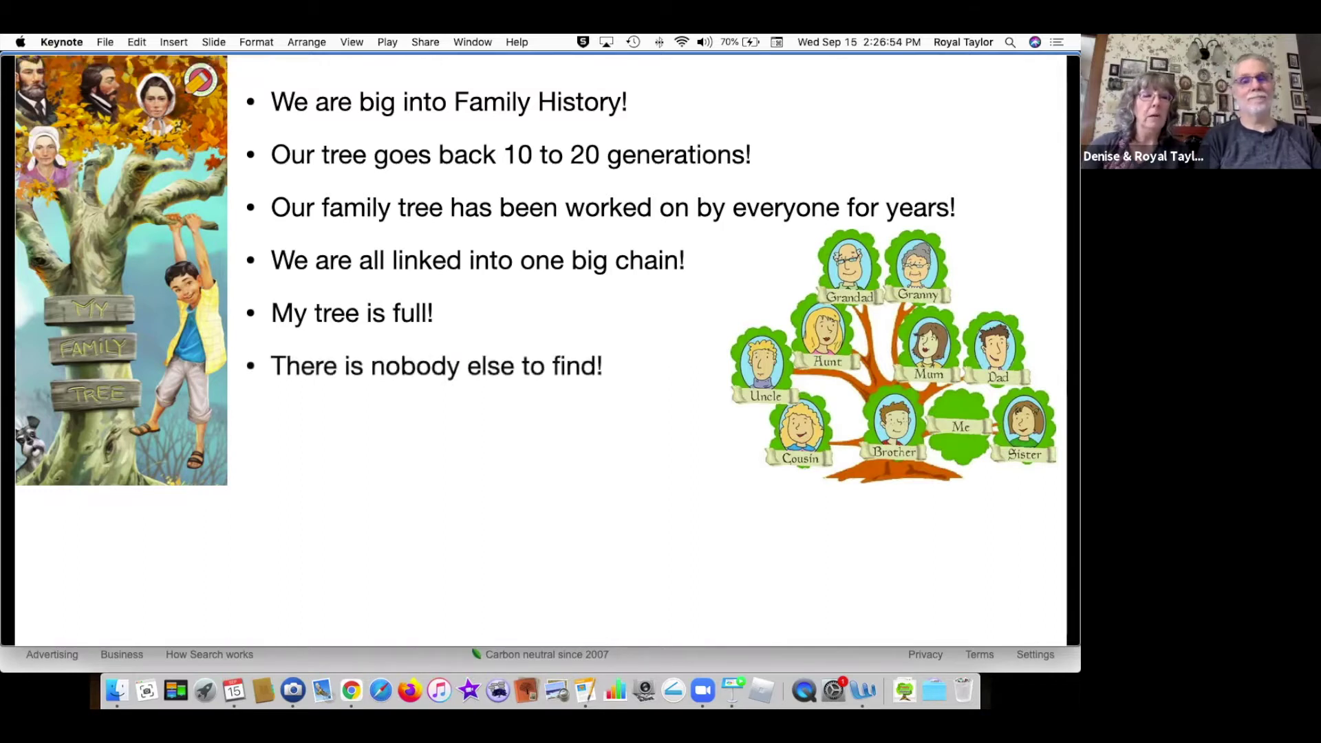
click(1022, 633)
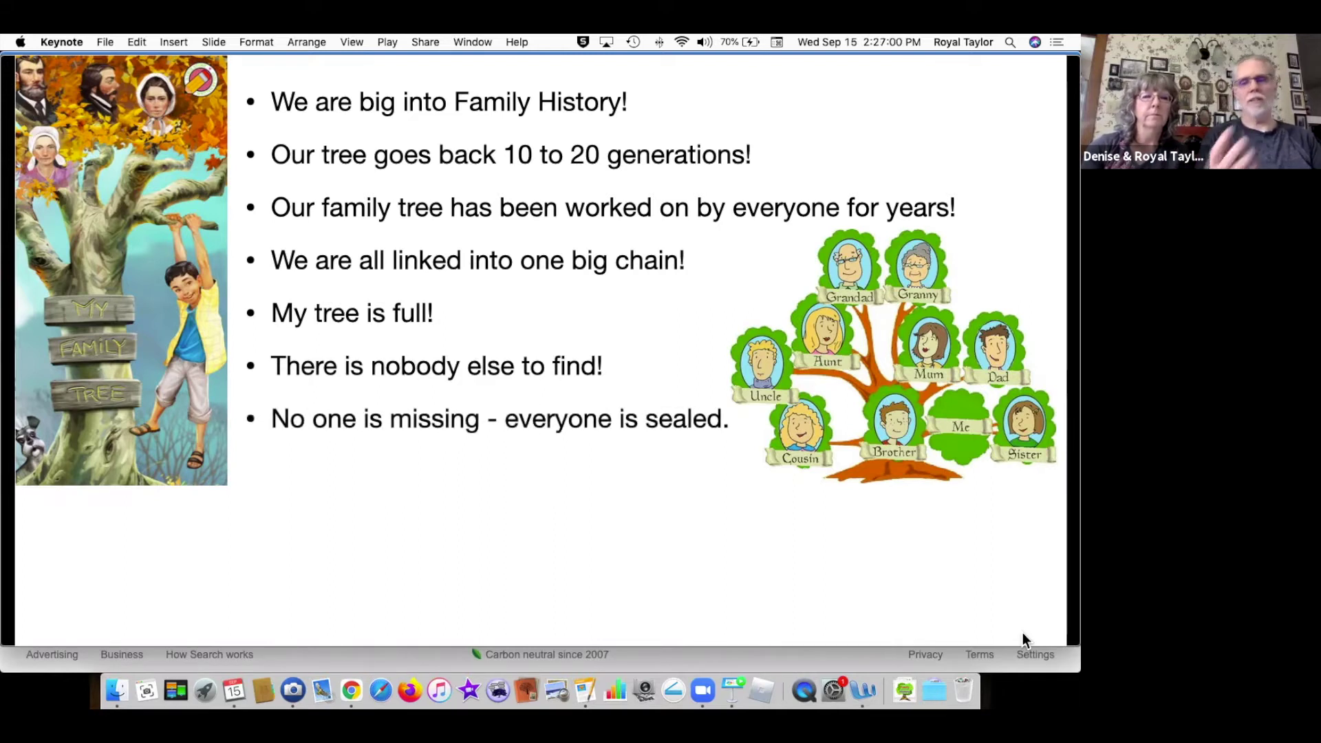
key(Right)
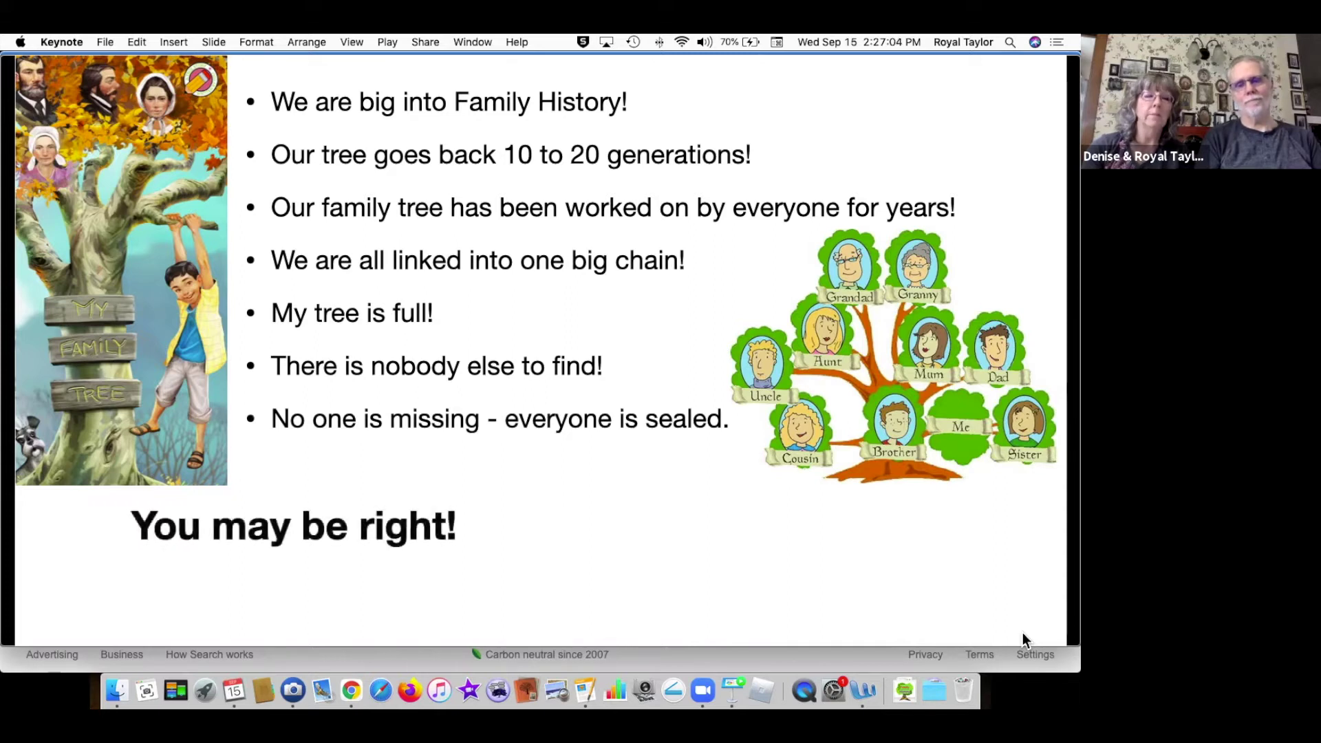
key(Right)
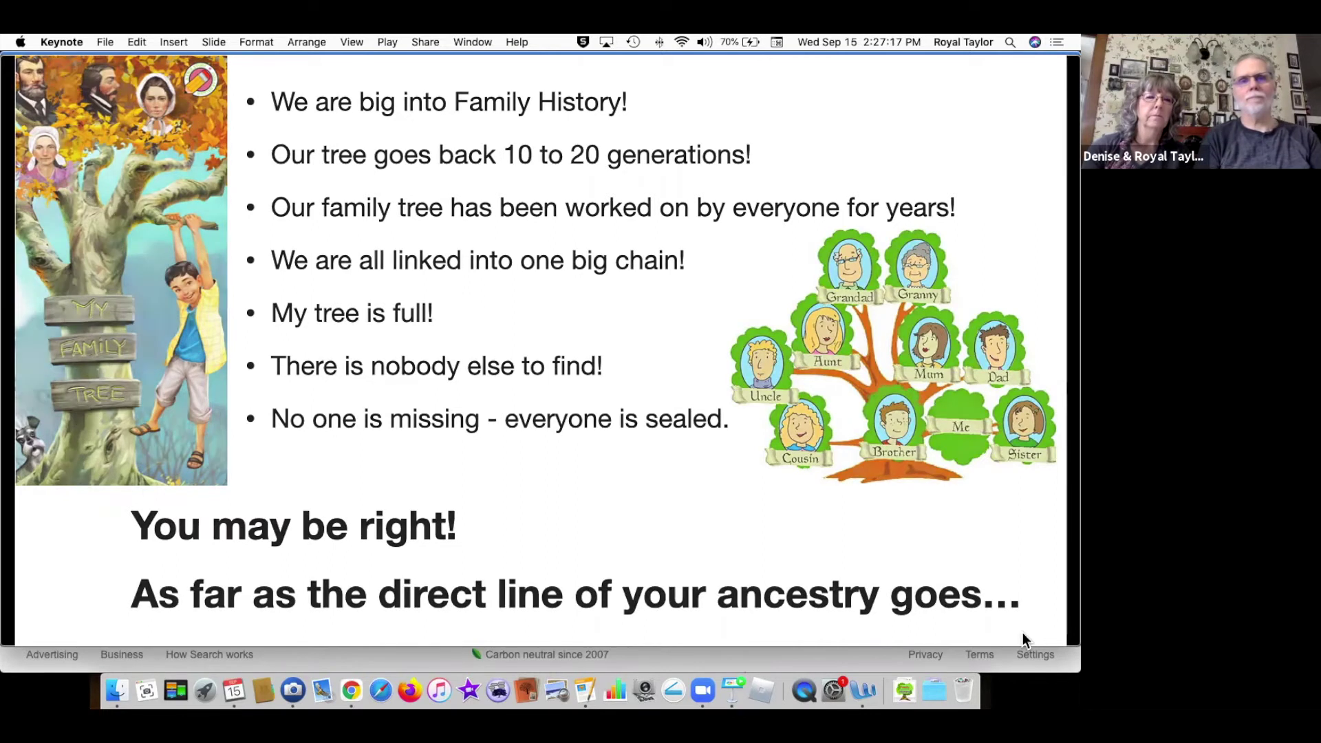
key(Right)
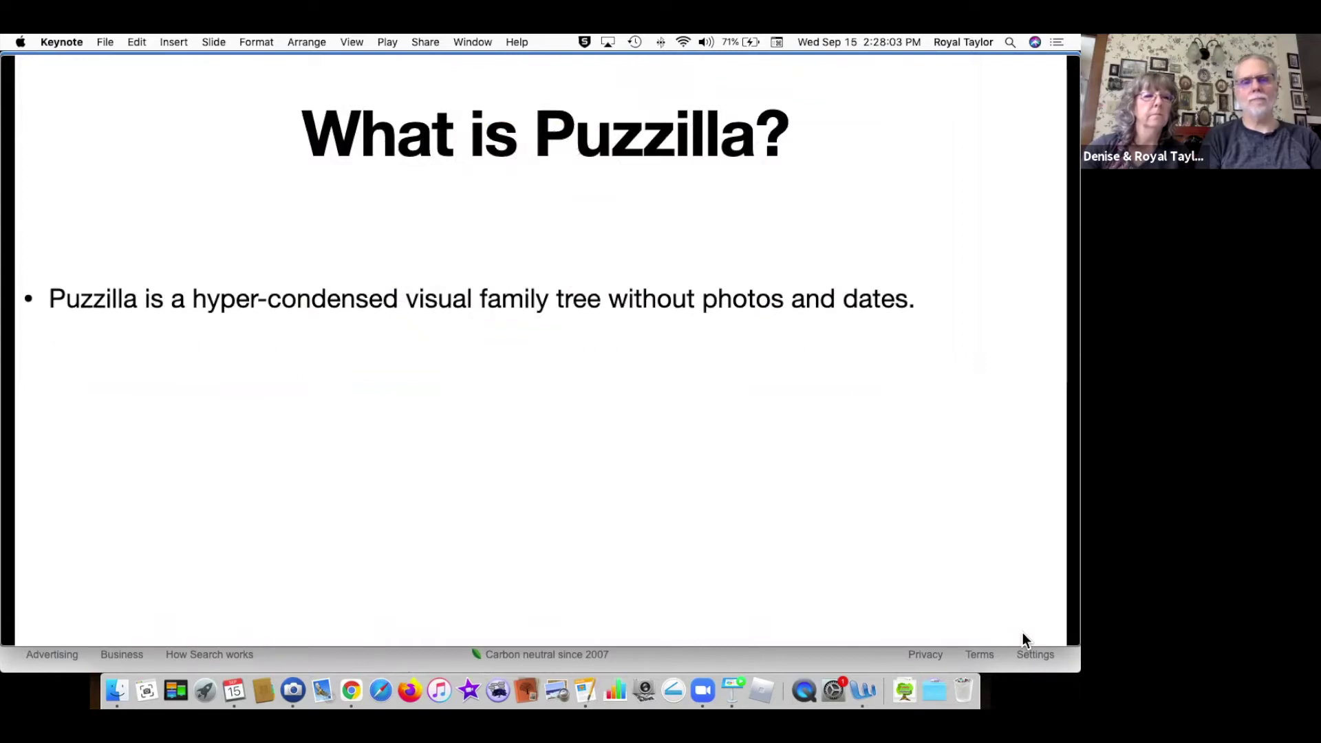
key(Right)
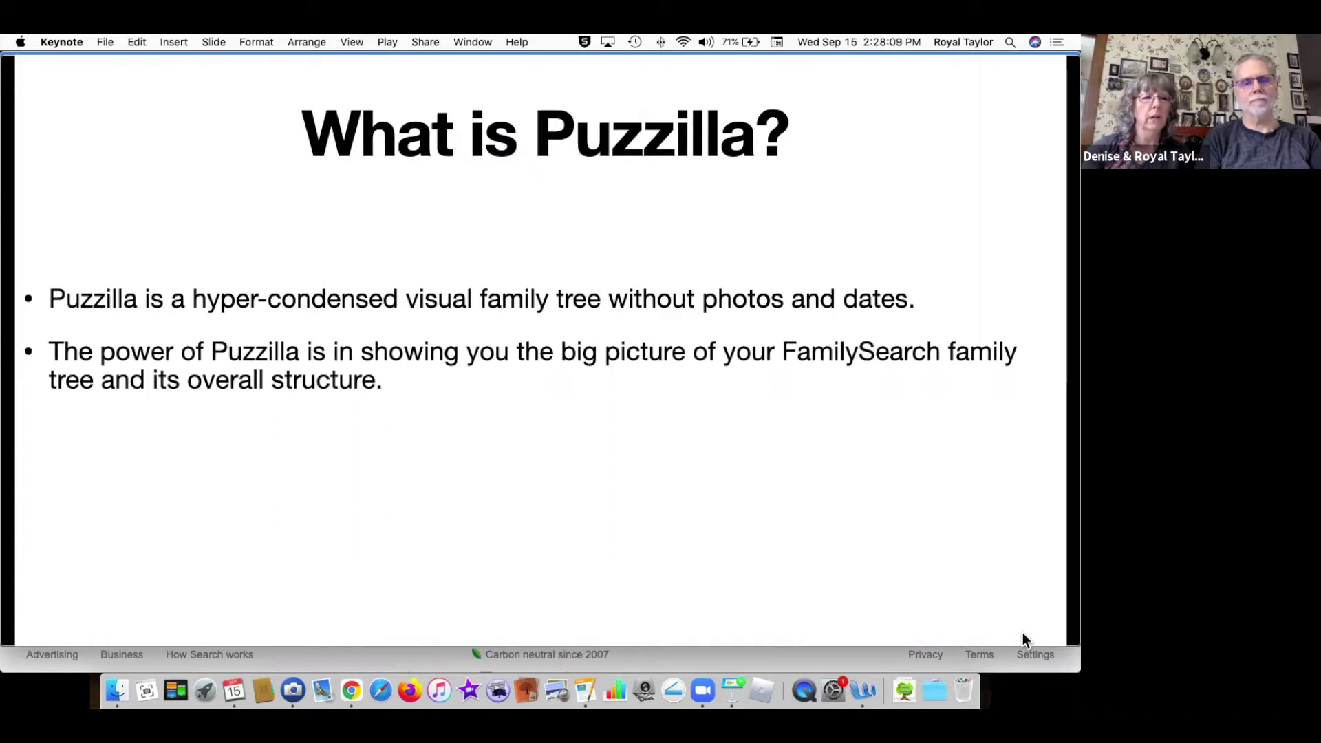
key(Right)
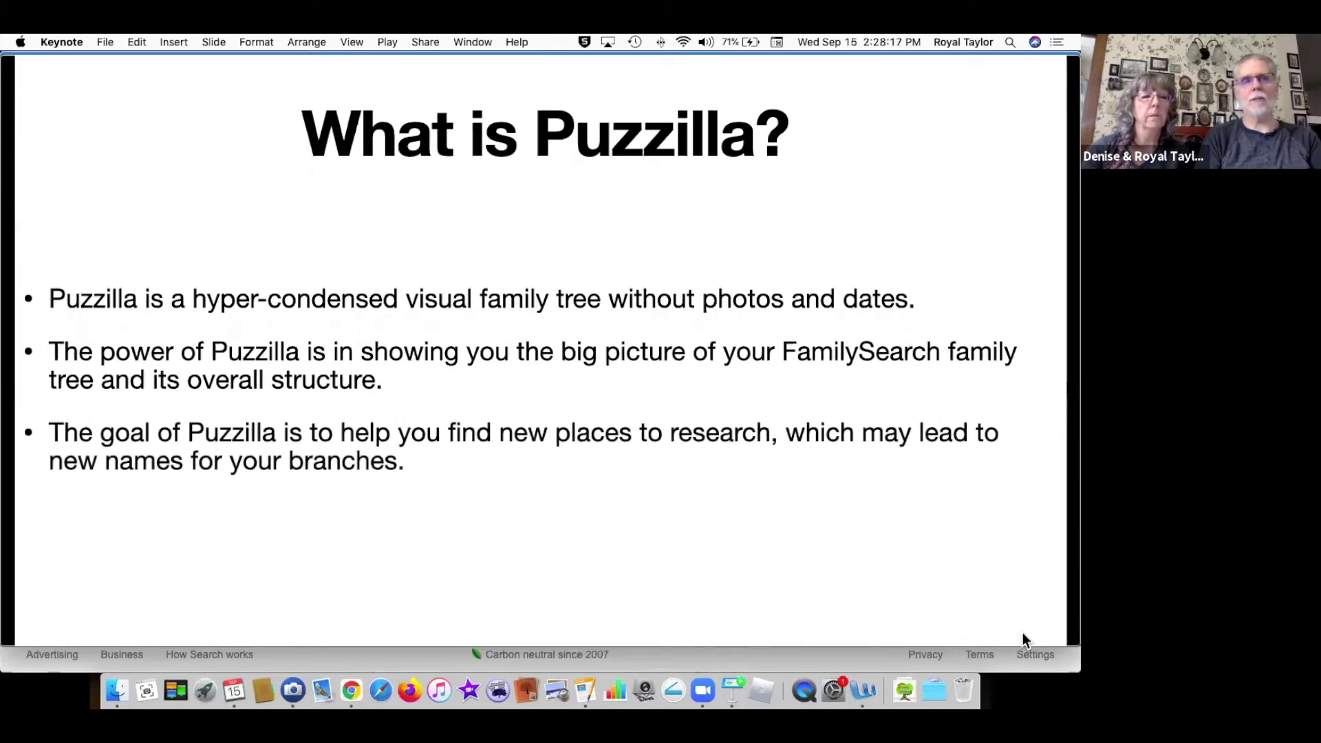
key(Right)
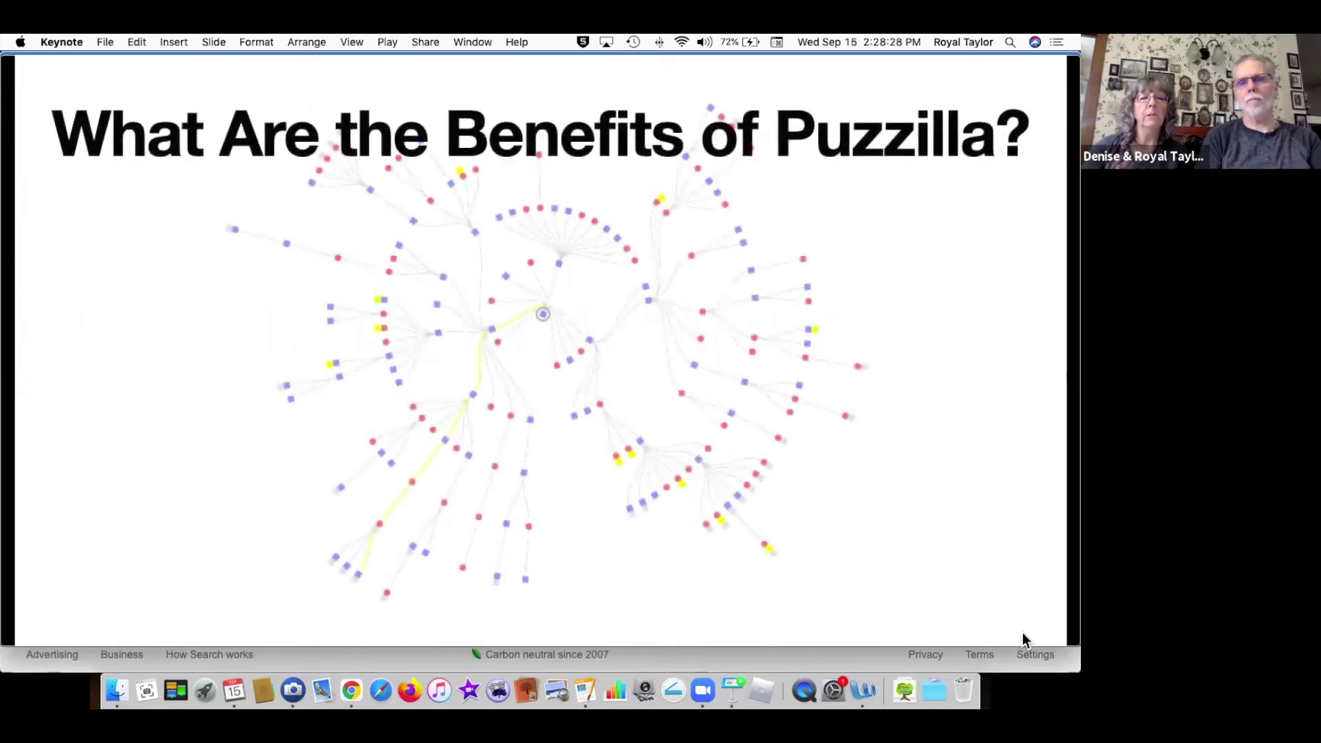
key(Right)
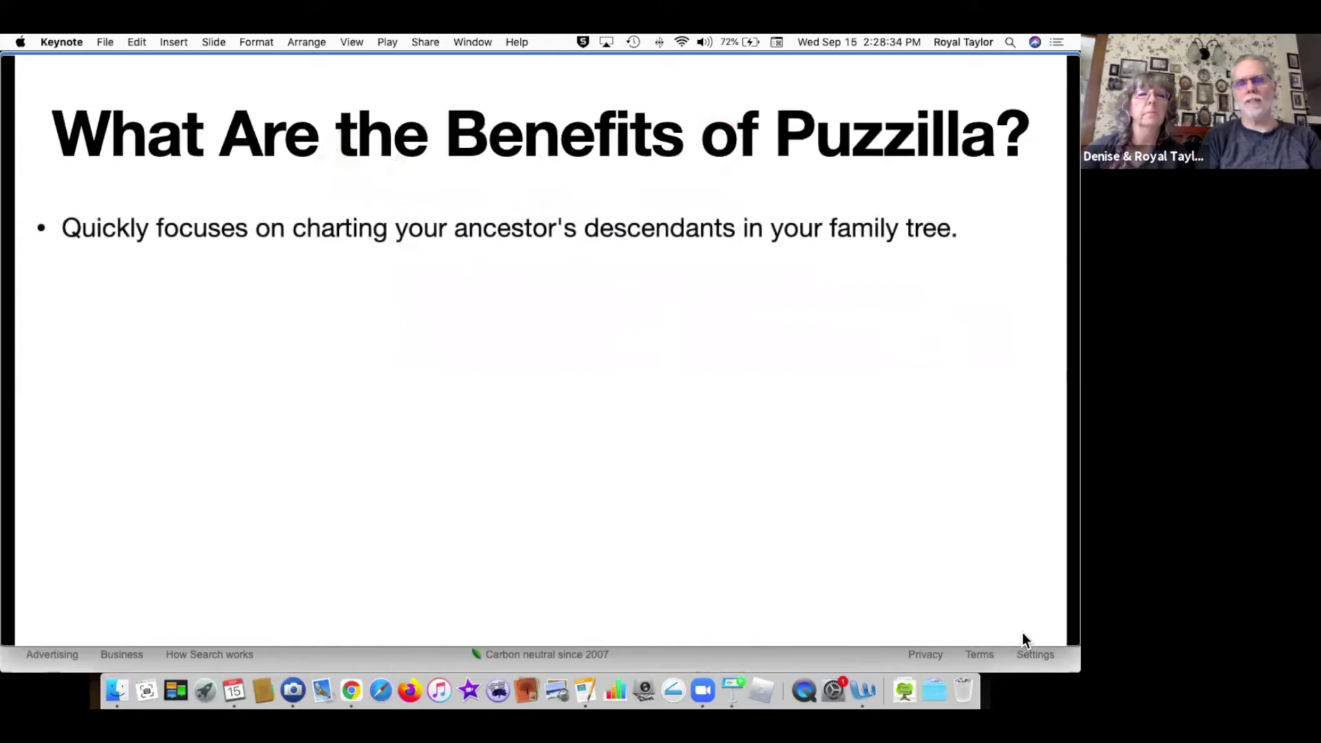
key(Right)
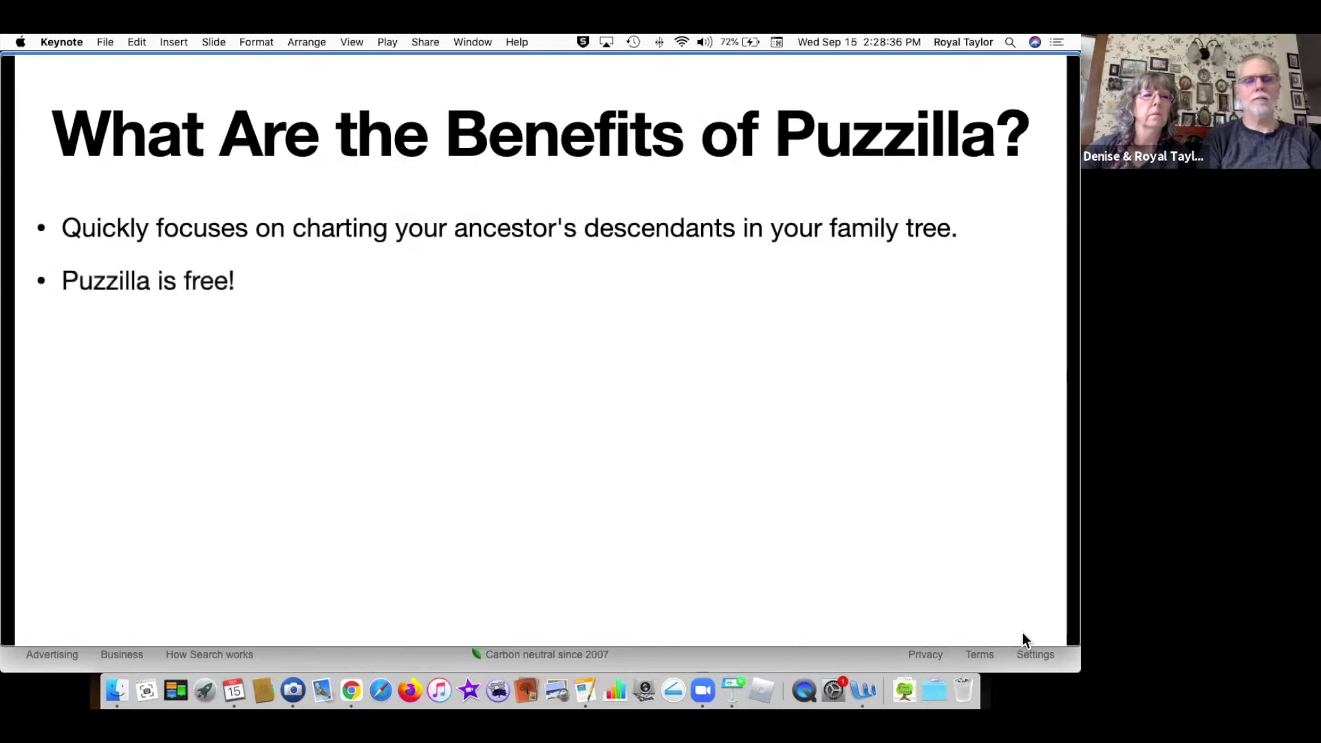
key(Right)
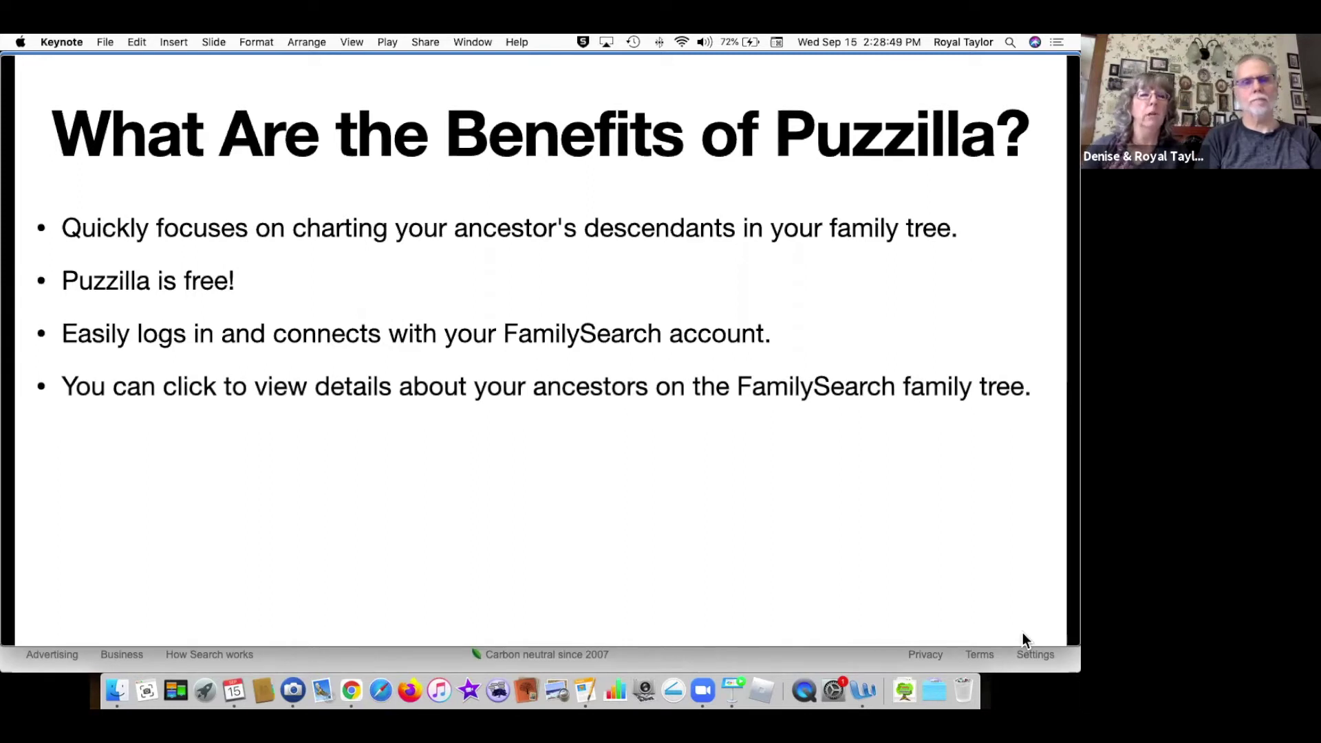
key(Right)
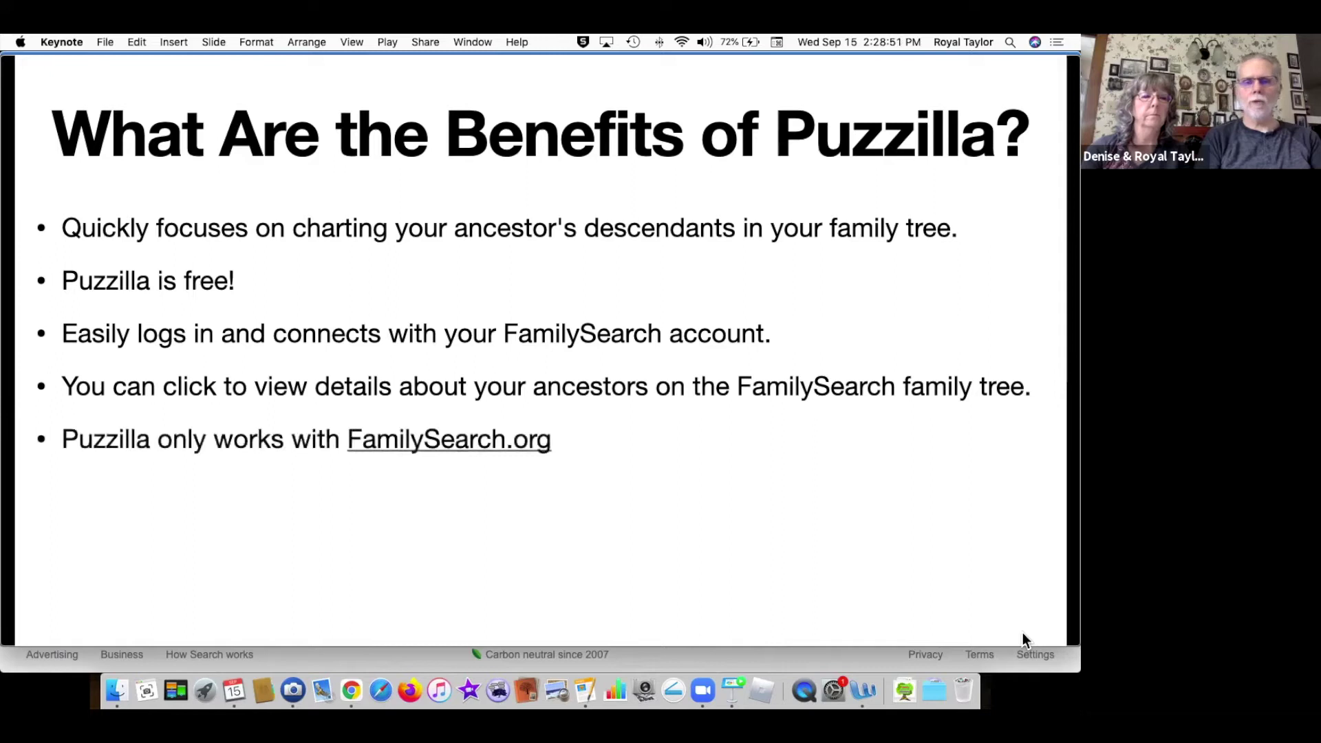
key(Right)
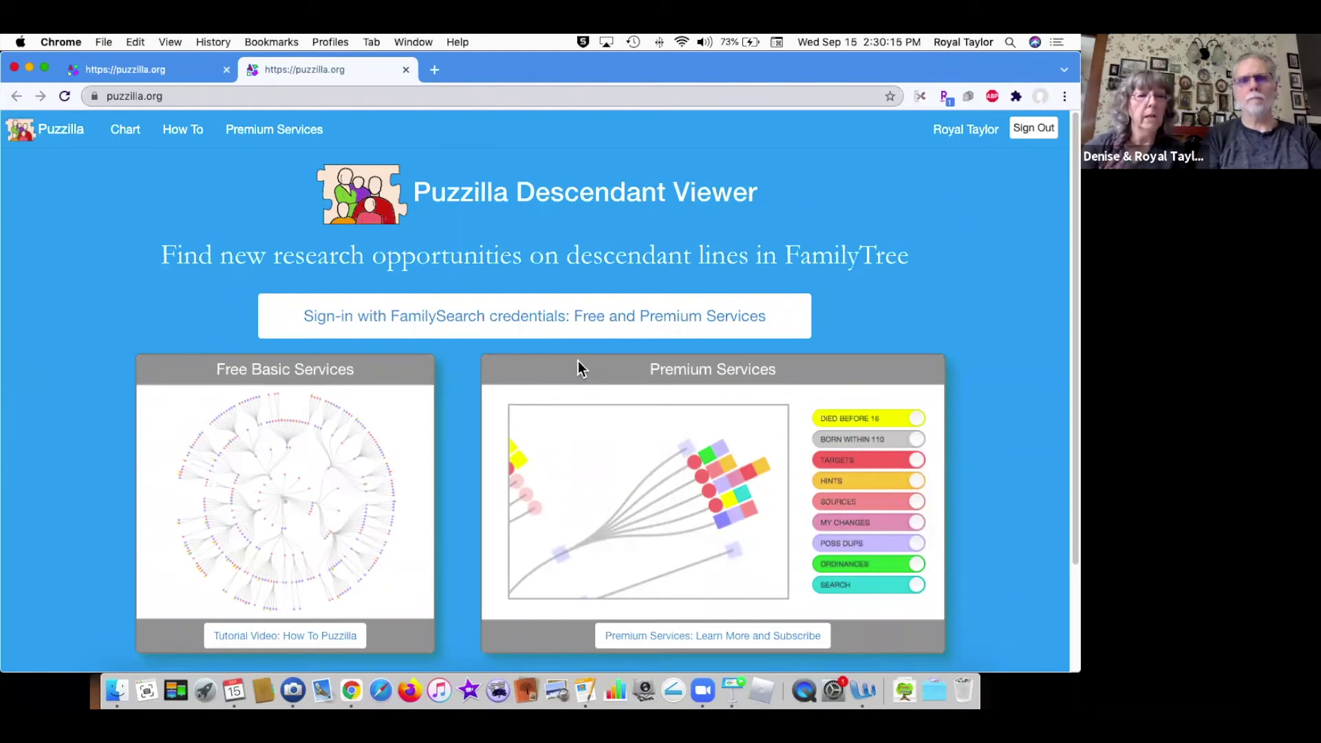
Sign in to Puzzilla in Chrome with the saved FamilySearch credentials and keep the ancestor fan chart at 6 generations.
click(564, 329)
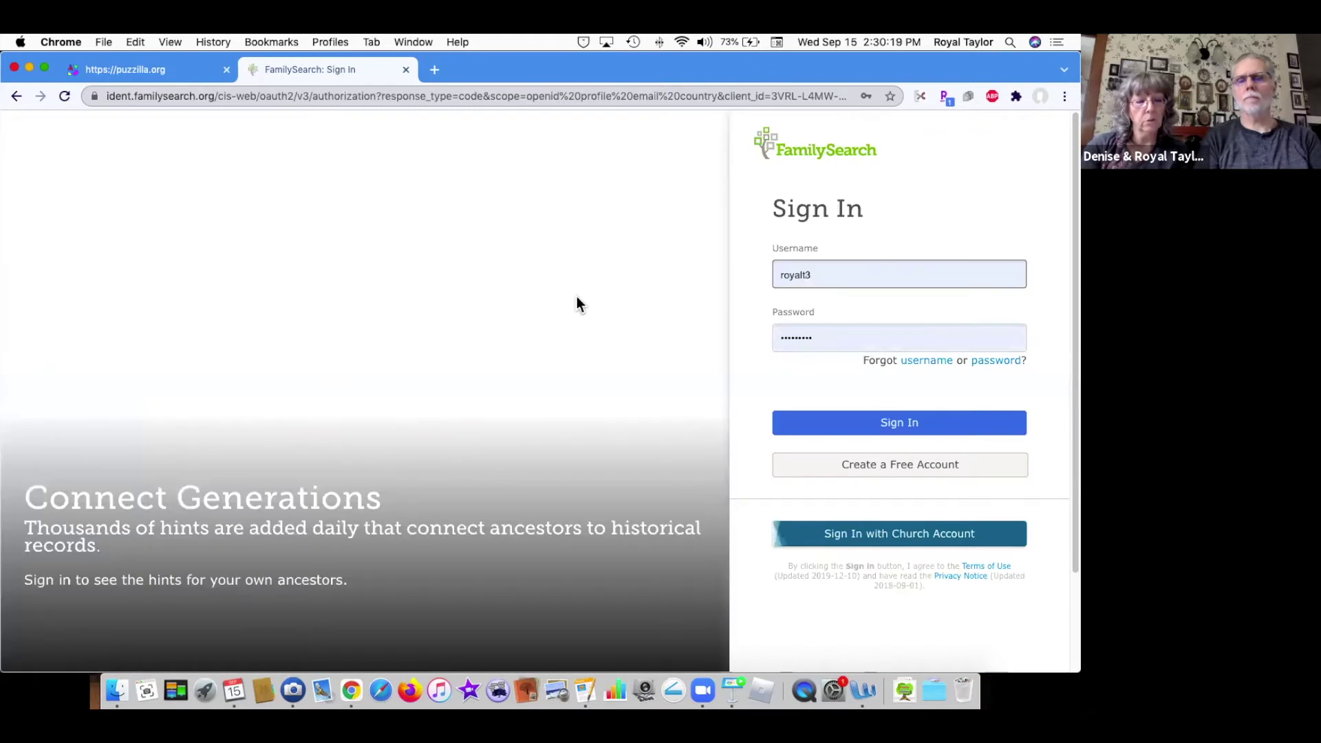
click(865, 423)
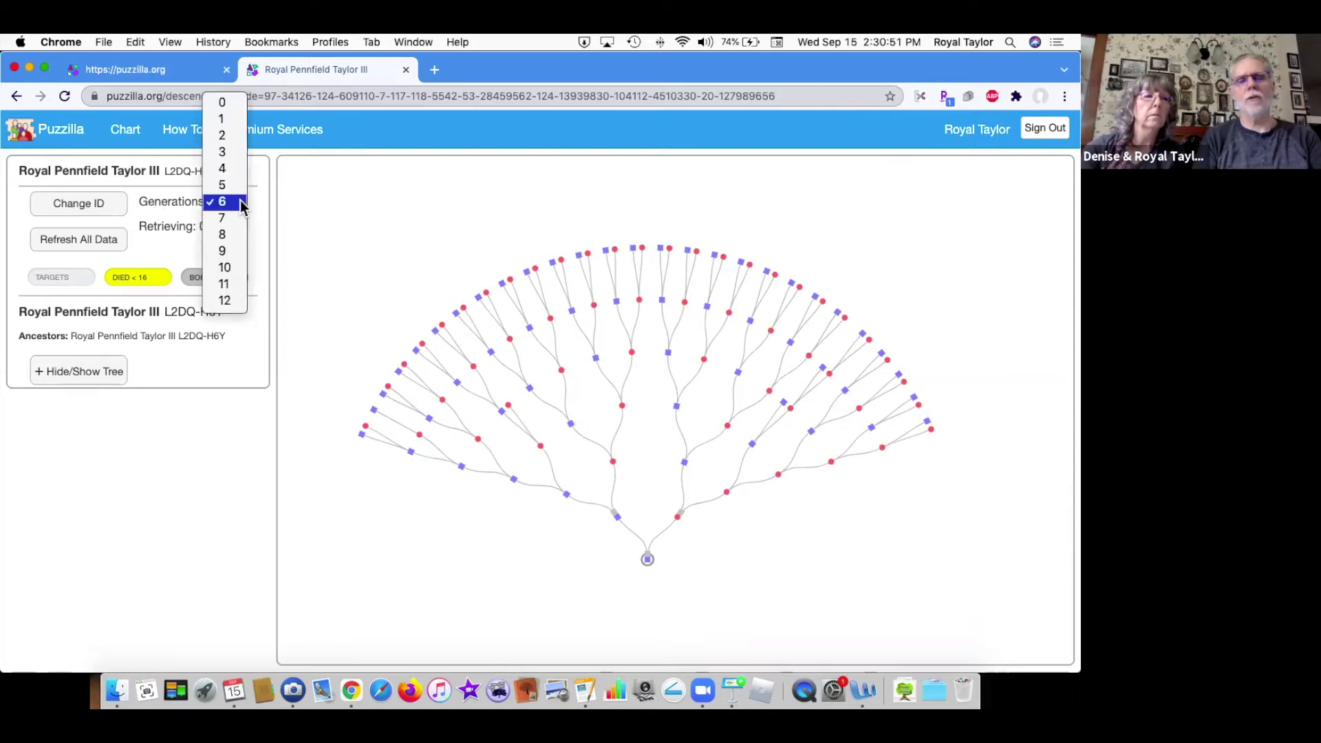
click(240, 202)
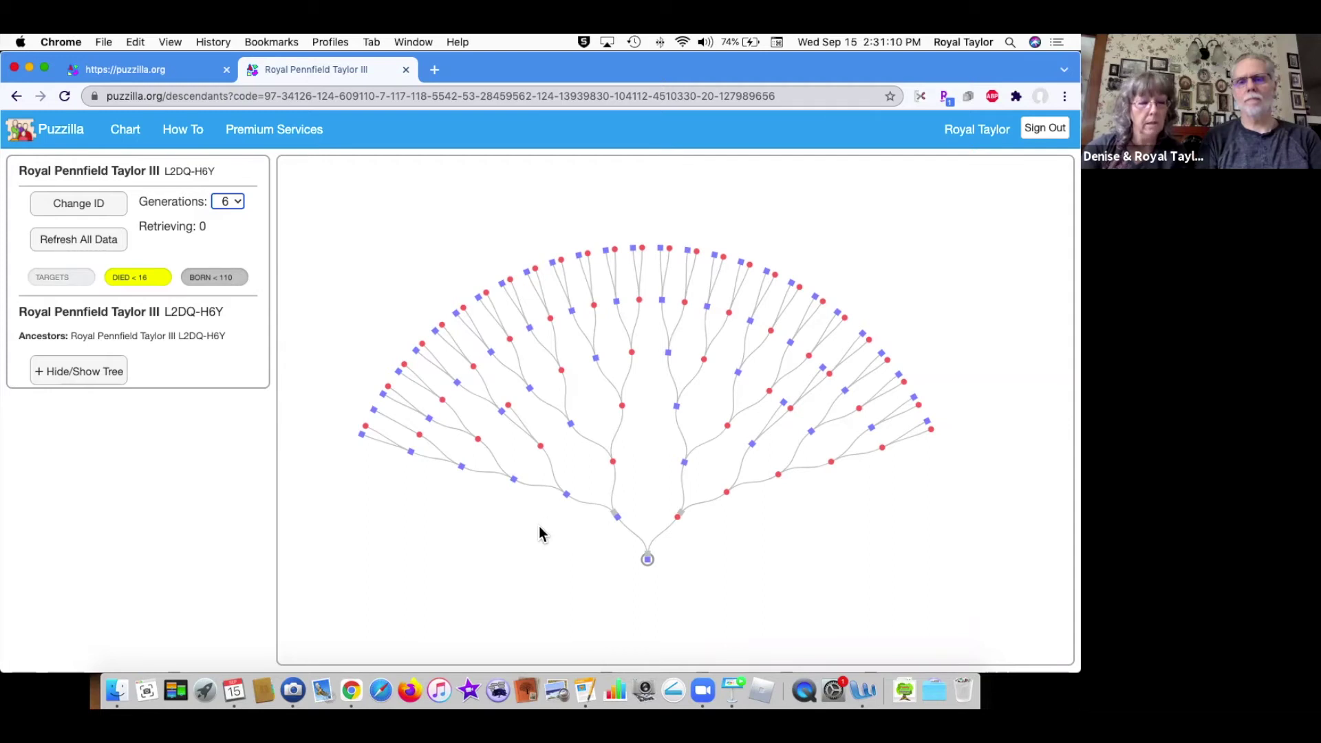
Examine the birth, death and lineage details of individual ancestors across the paternal and maternal halves of the fan chart.
click(515, 481)
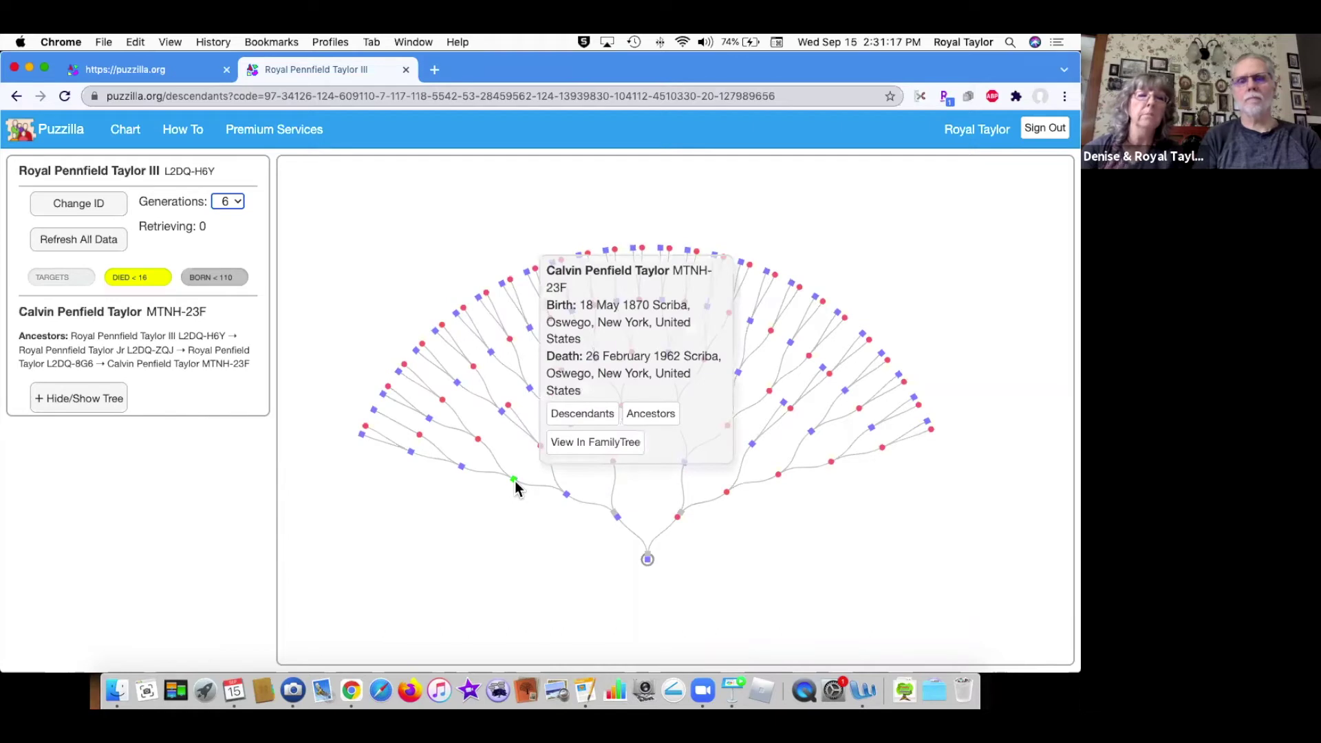
mouse_move(540, 447)
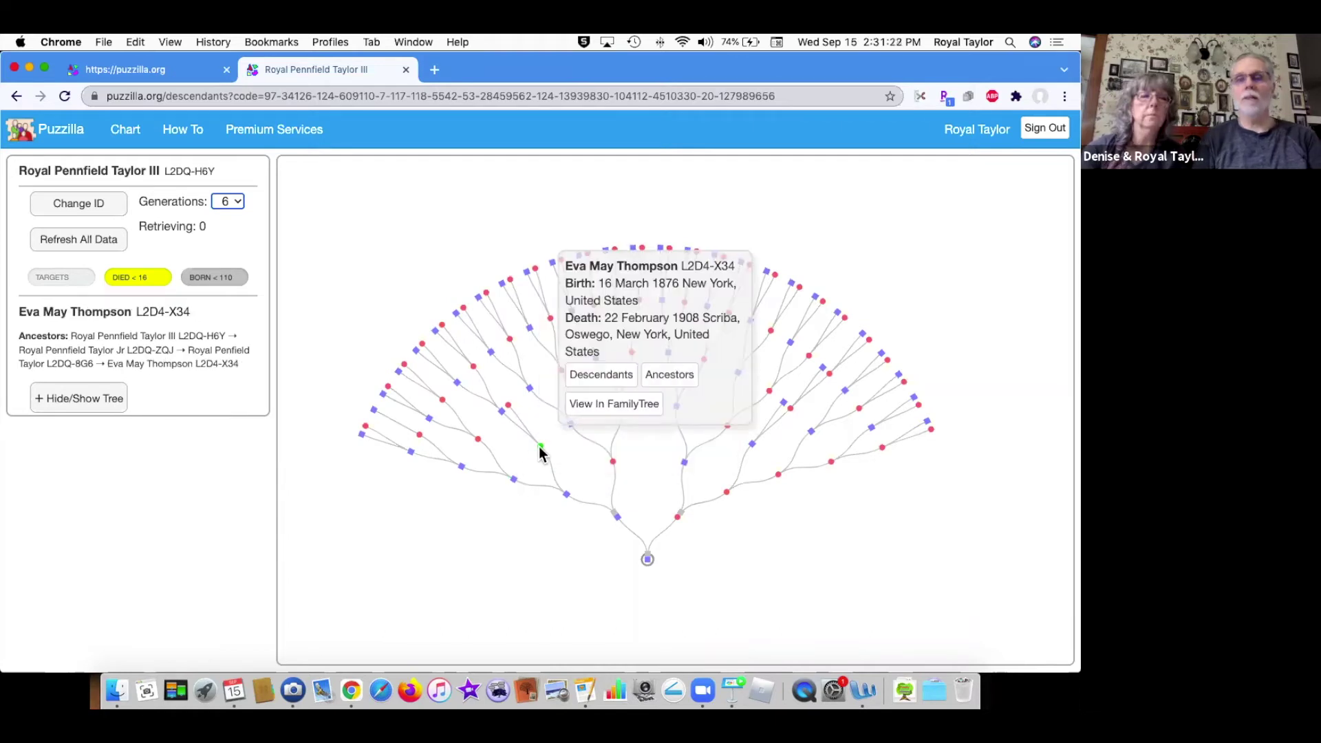
click(571, 424)
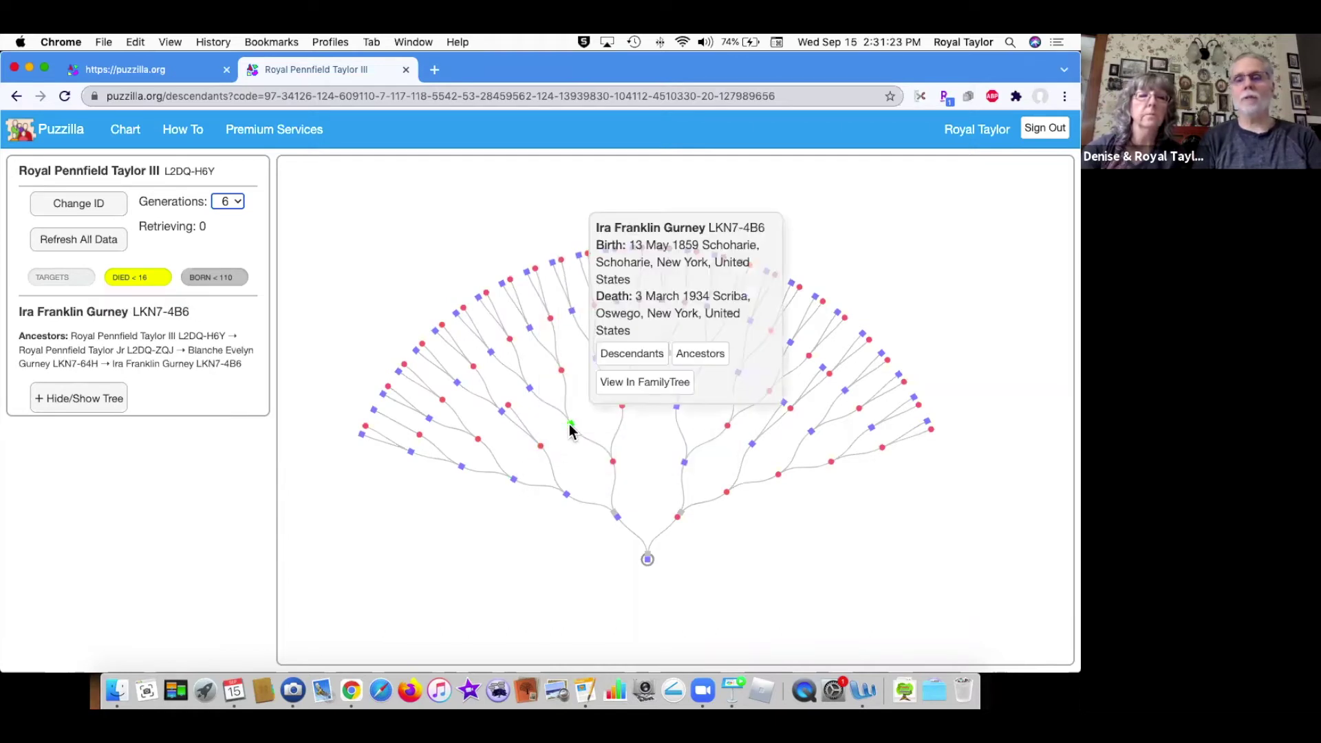
click(621, 407)
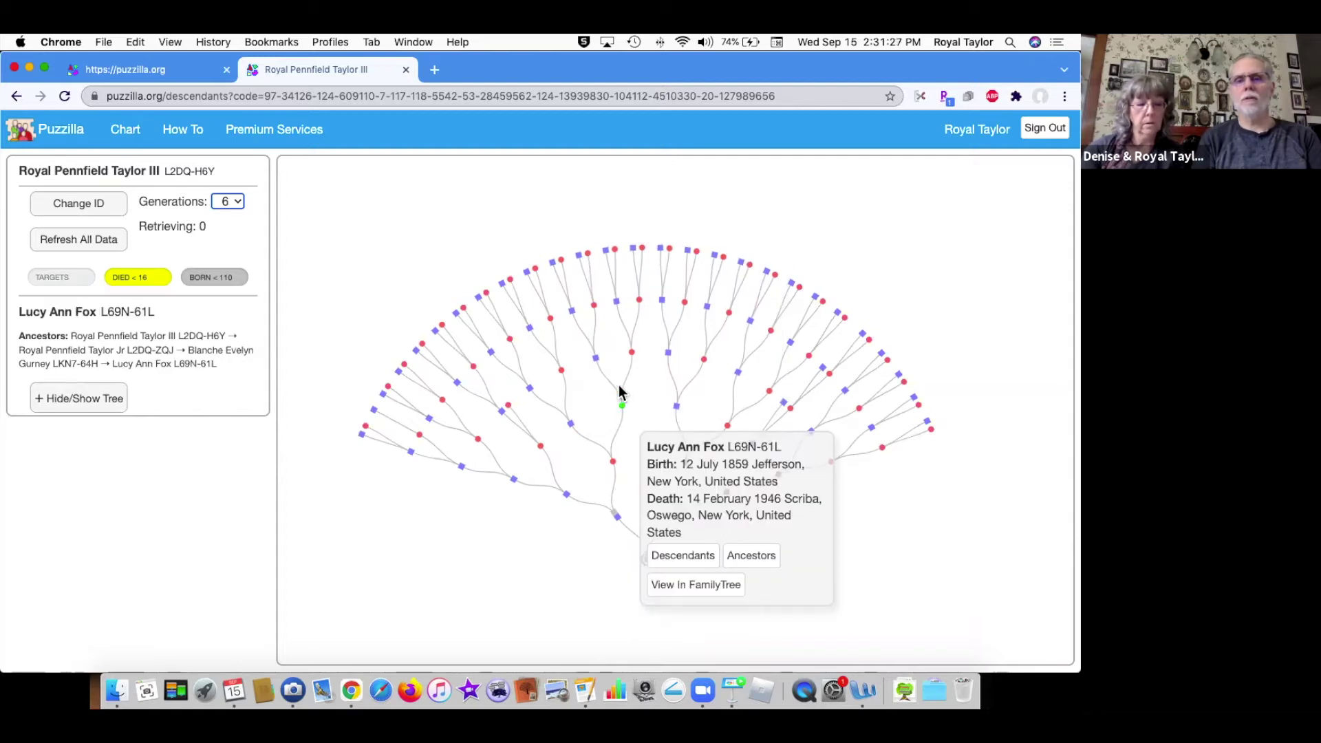
click(617, 303)
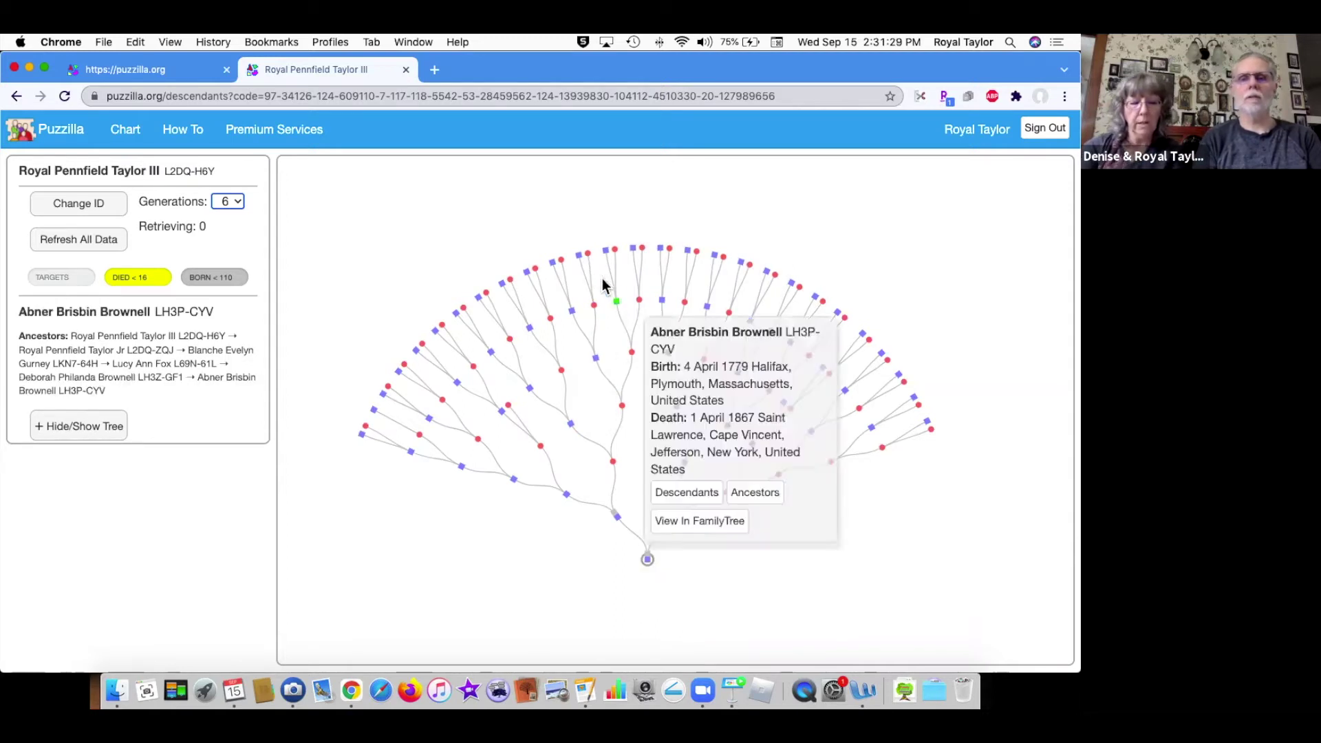
click(576, 254)
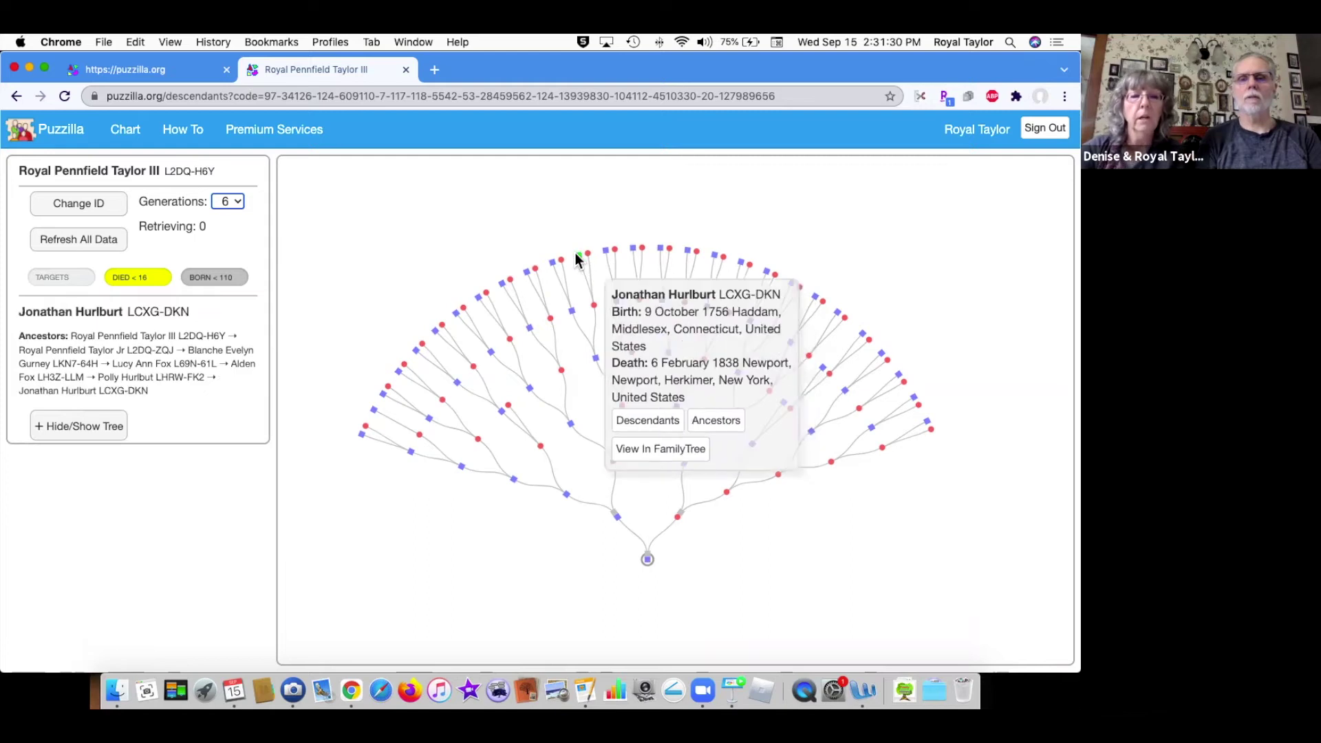
click(614, 250)
mouse_move(637, 254)
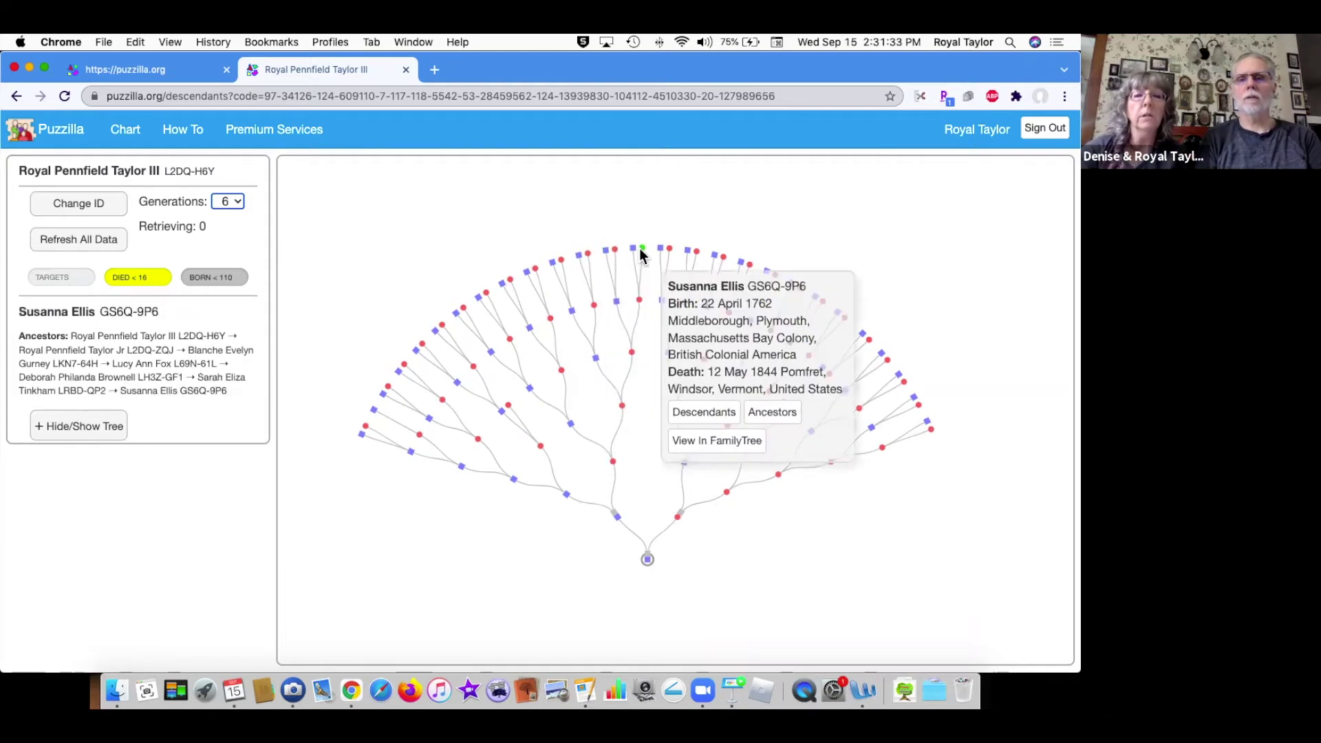
click(660, 248)
click(669, 248)
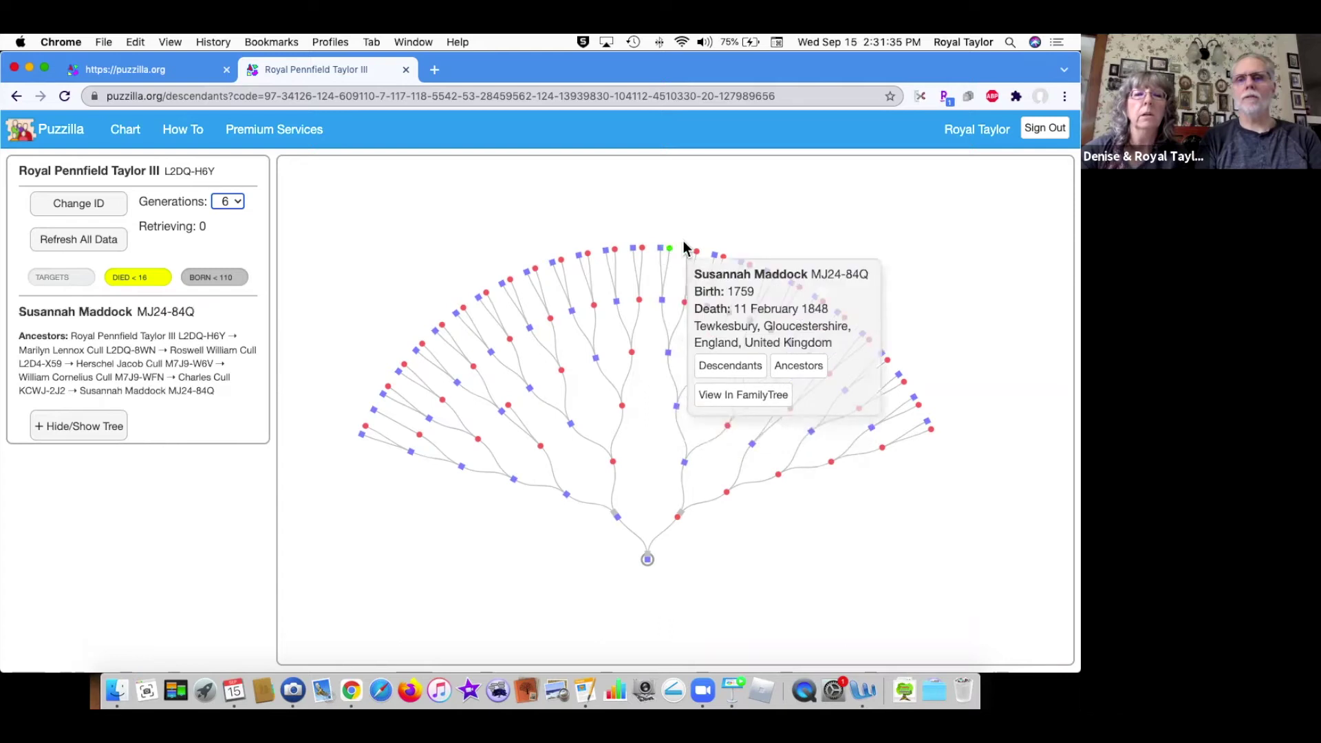
click(687, 250)
Select the third male ancestor in the outer arc of the maternal half and open his descendants chart.
click(714, 257)
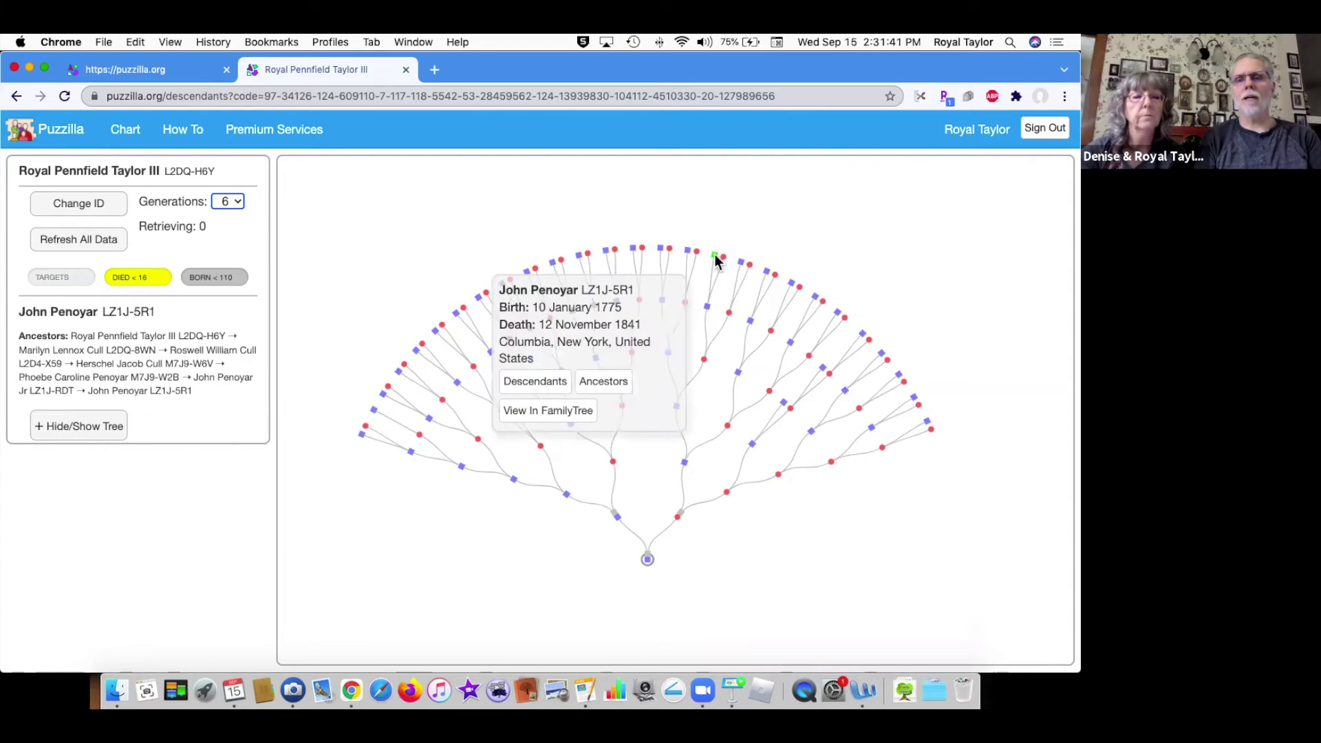
click(714, 254)
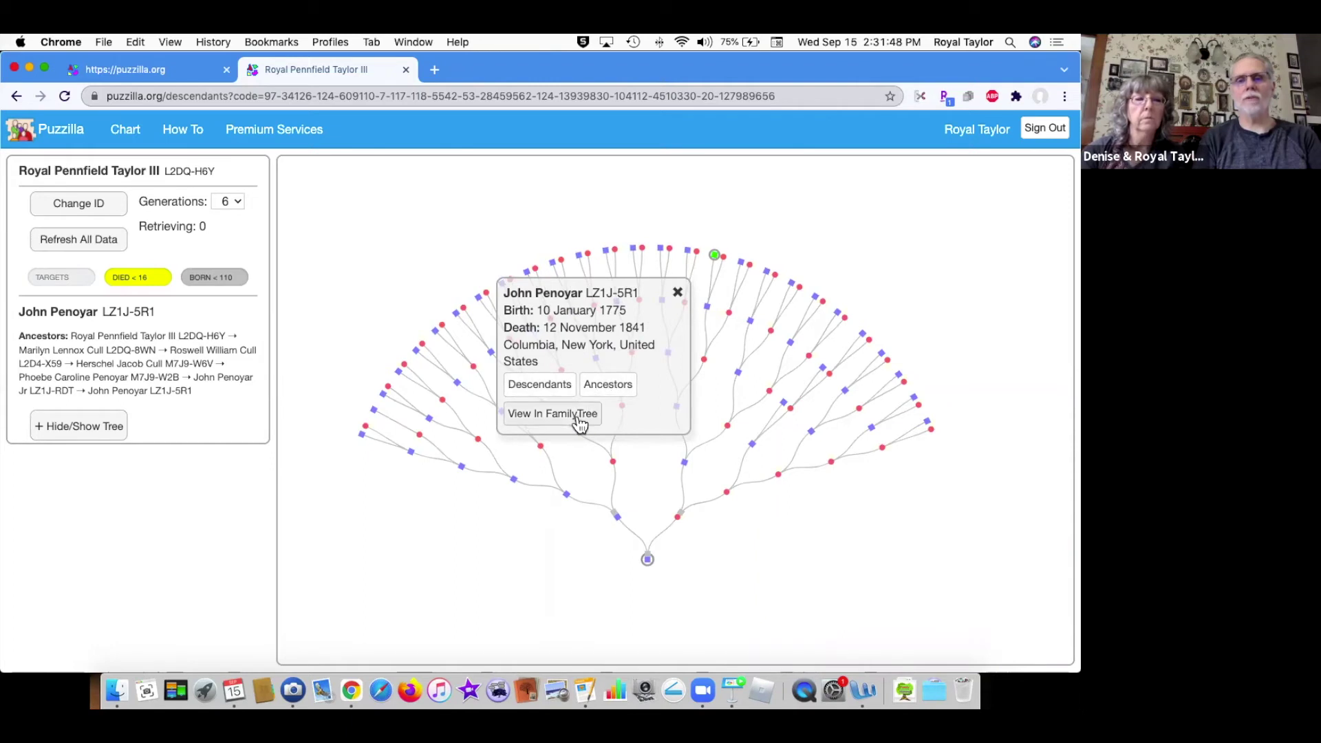
click(546, 387)
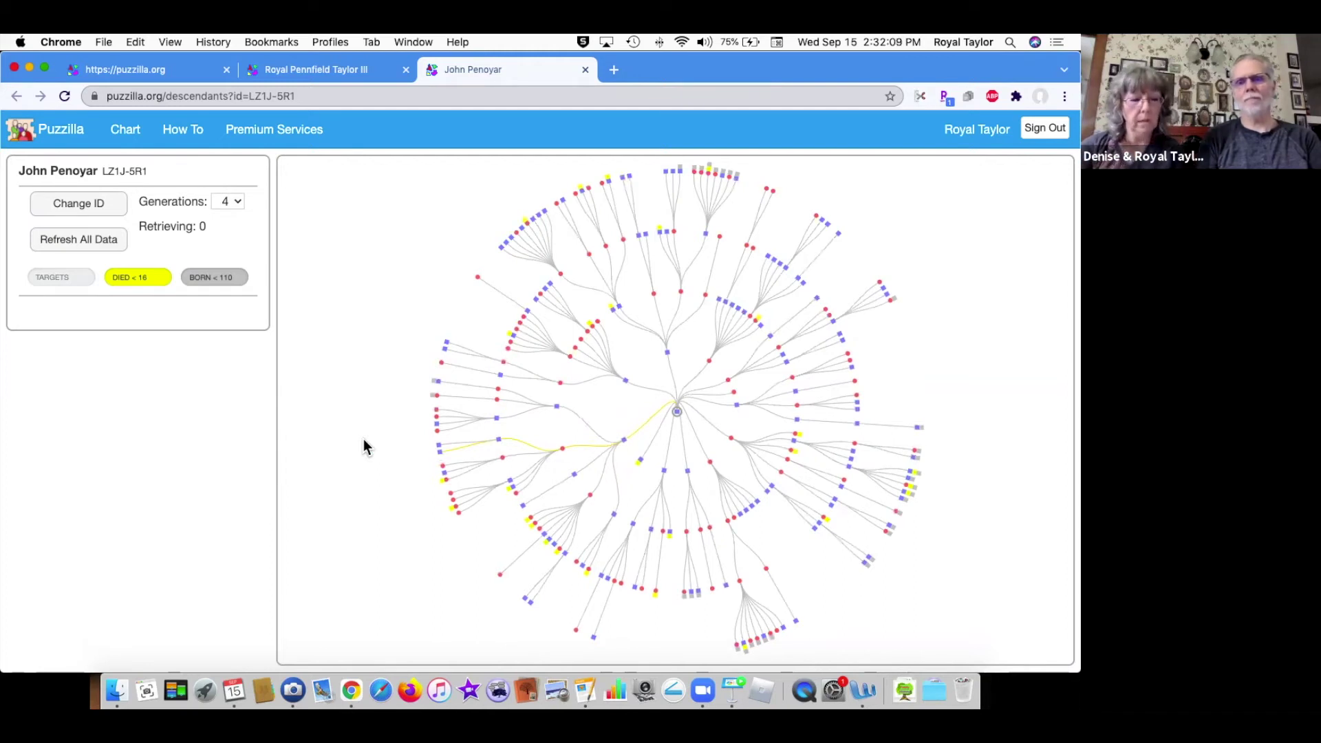
Examine the lineages of the root ancestor and individual descendants around the four-generation descendants chart.
click(486, 451)
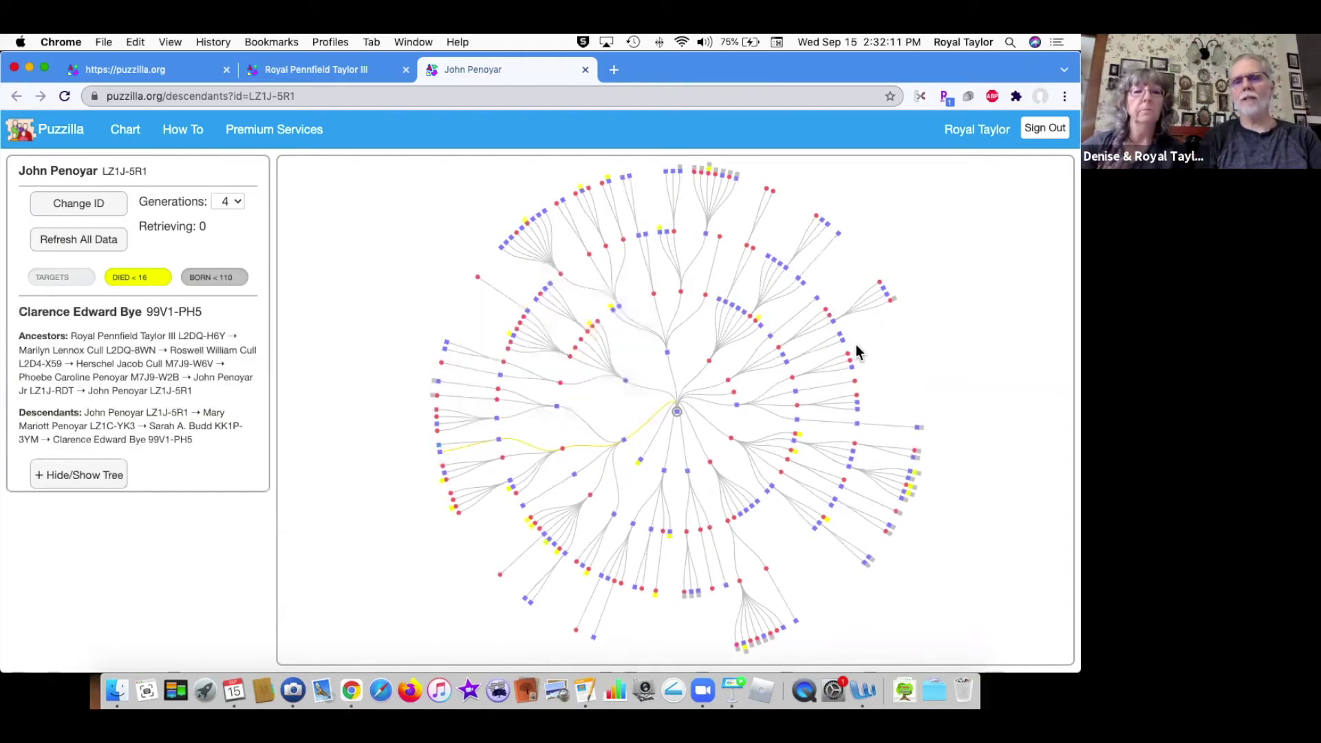
mouse_move(779, 262)
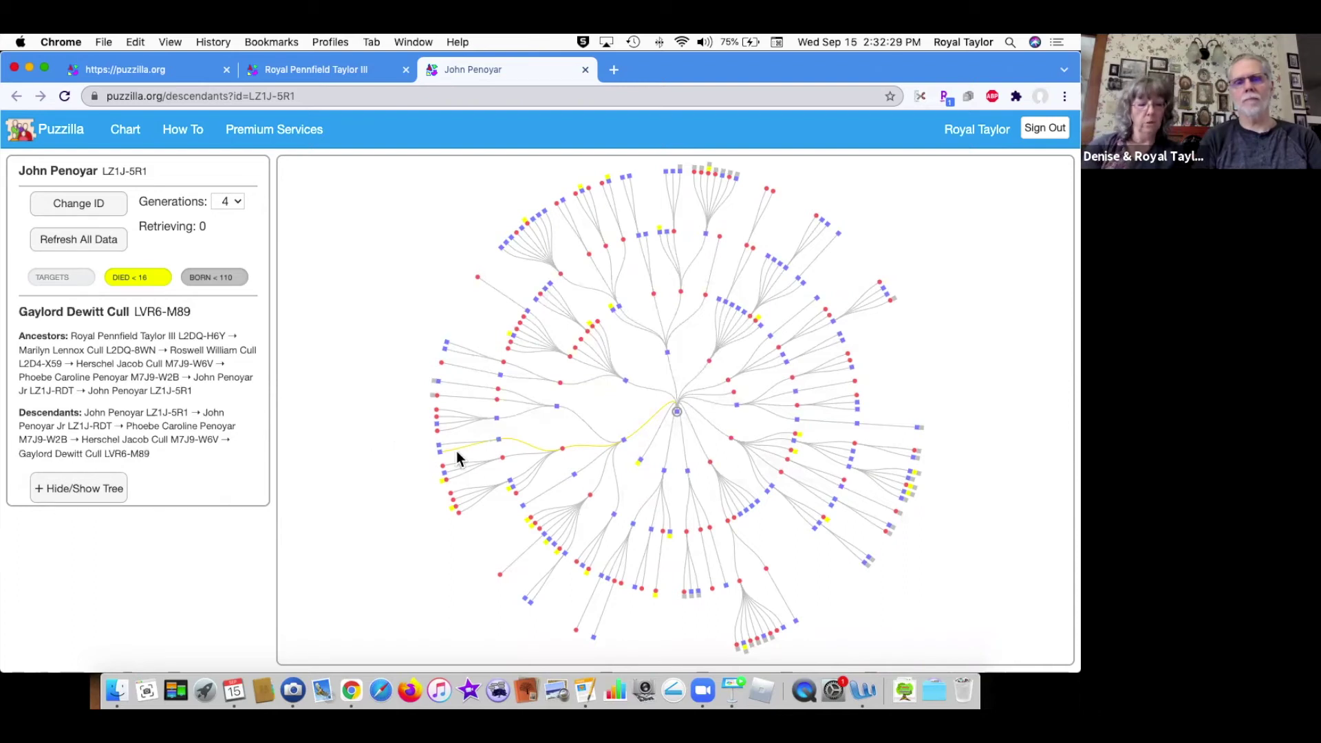
mouse_move(675, 415)
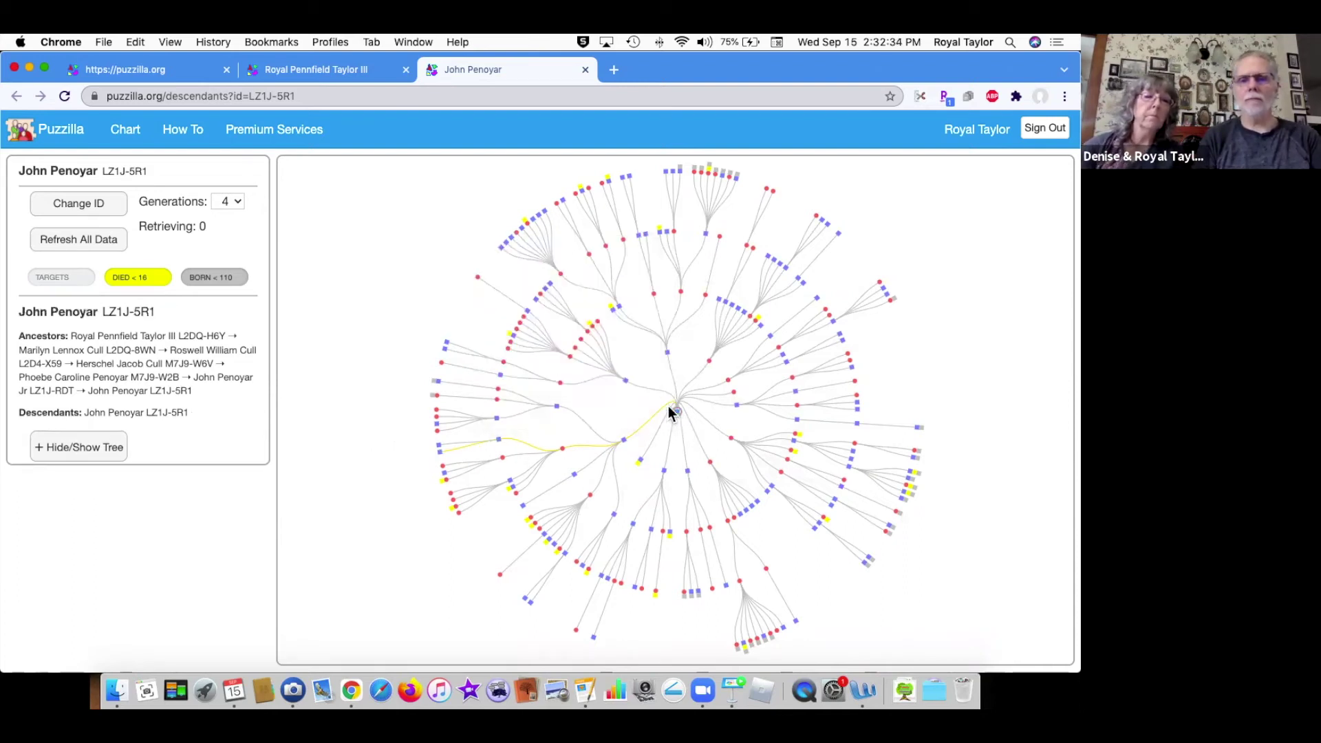
mouse_move(525, 526)
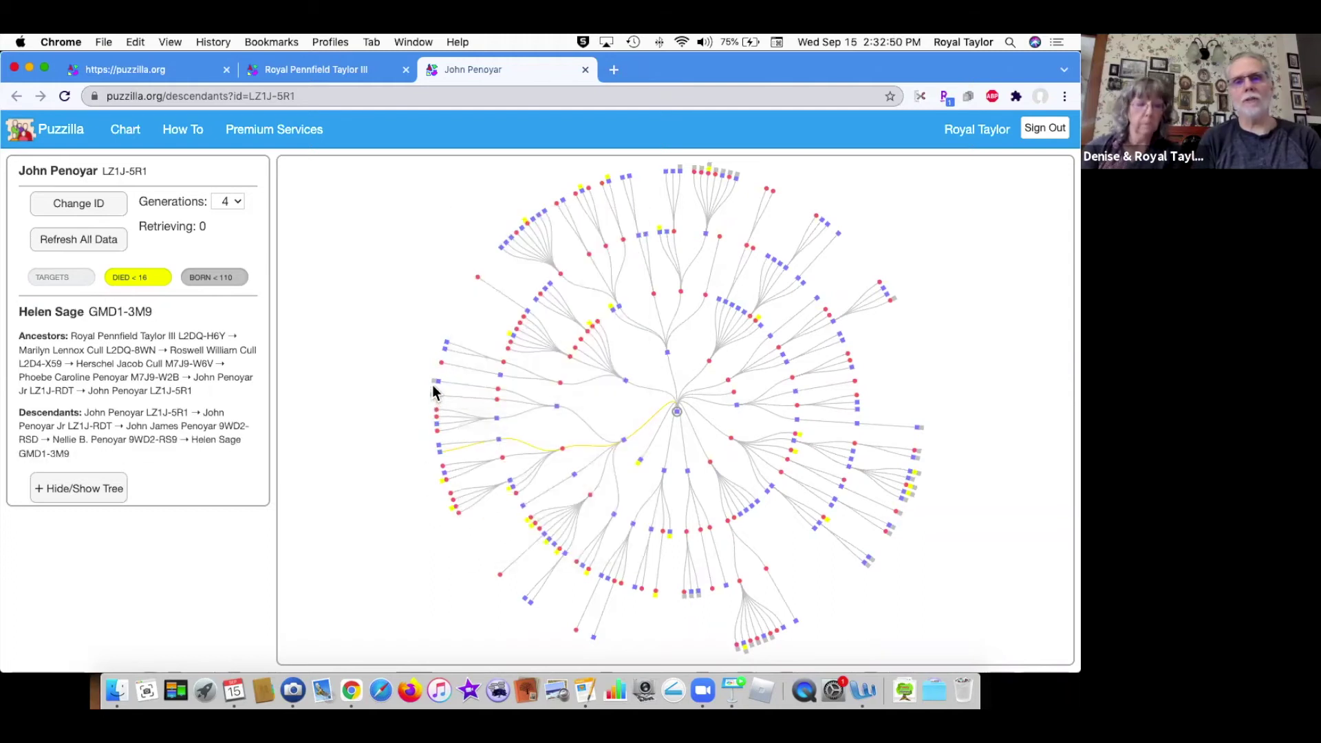
mouse_move(433, 391)
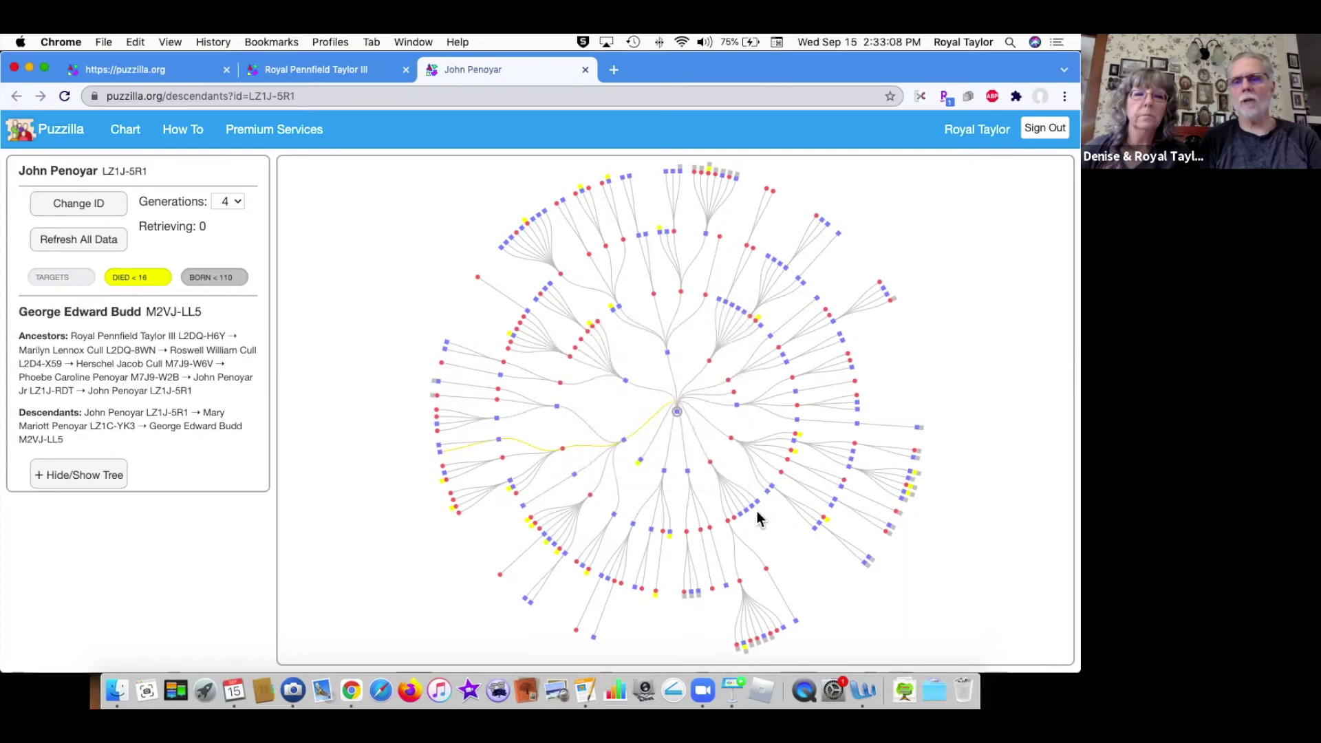
Select the childless male descendant who died in 1915 in Cambridge, New York, and open his FamilySearch Family Tree page.
mouse_move(759, 508)
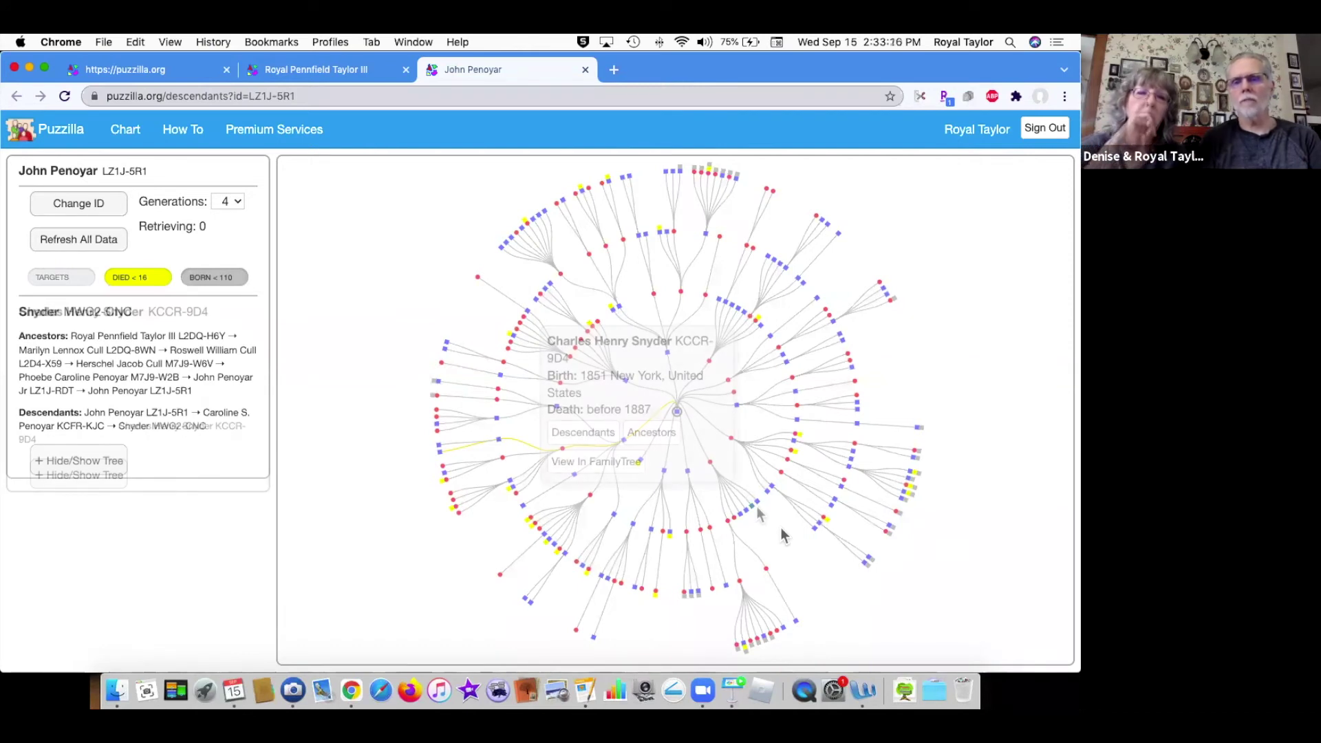
mouse_move(759, 509)
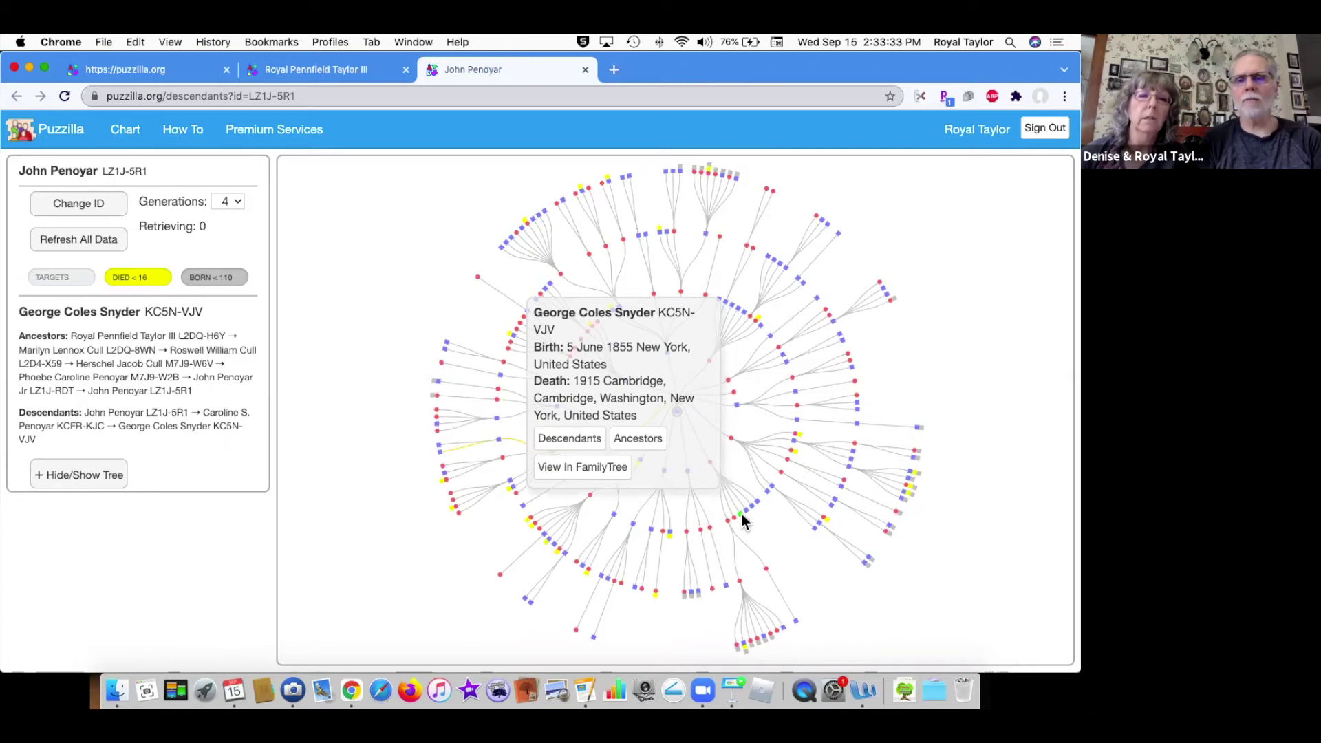
click(741, 517)
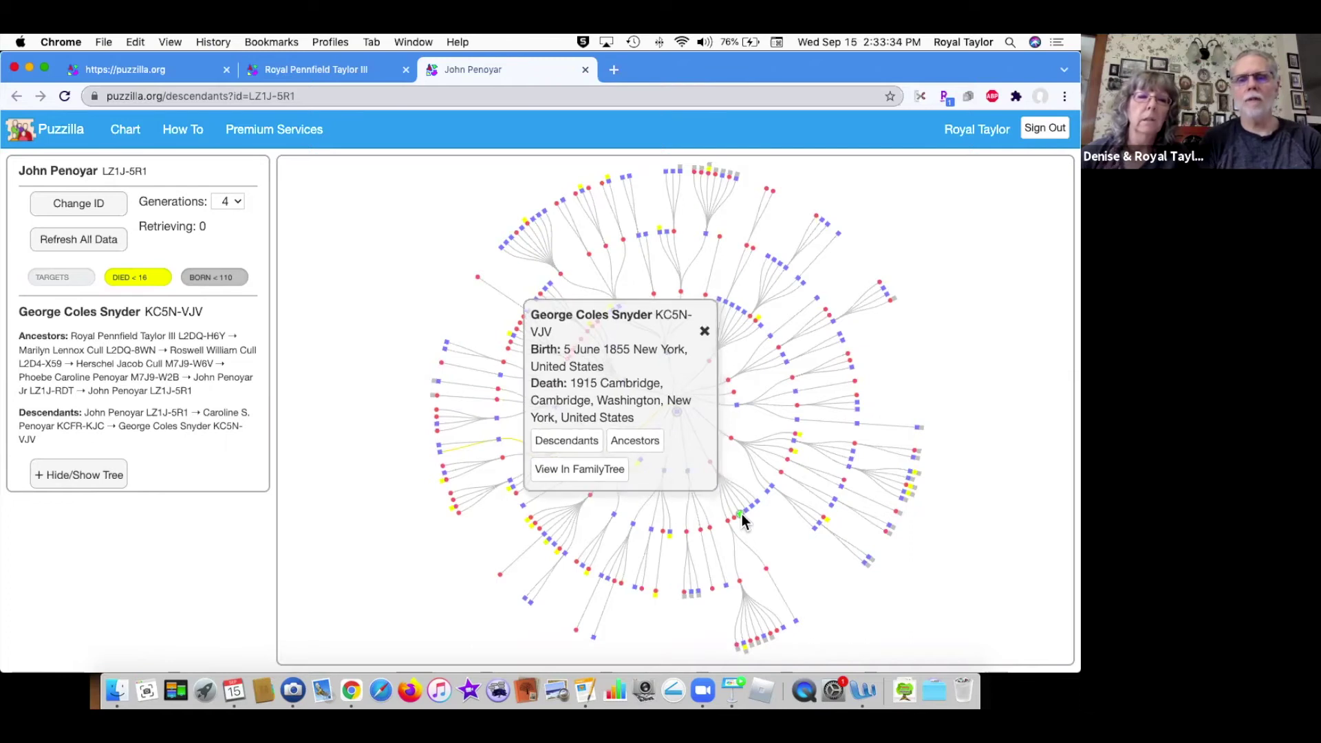
click(569, 471)
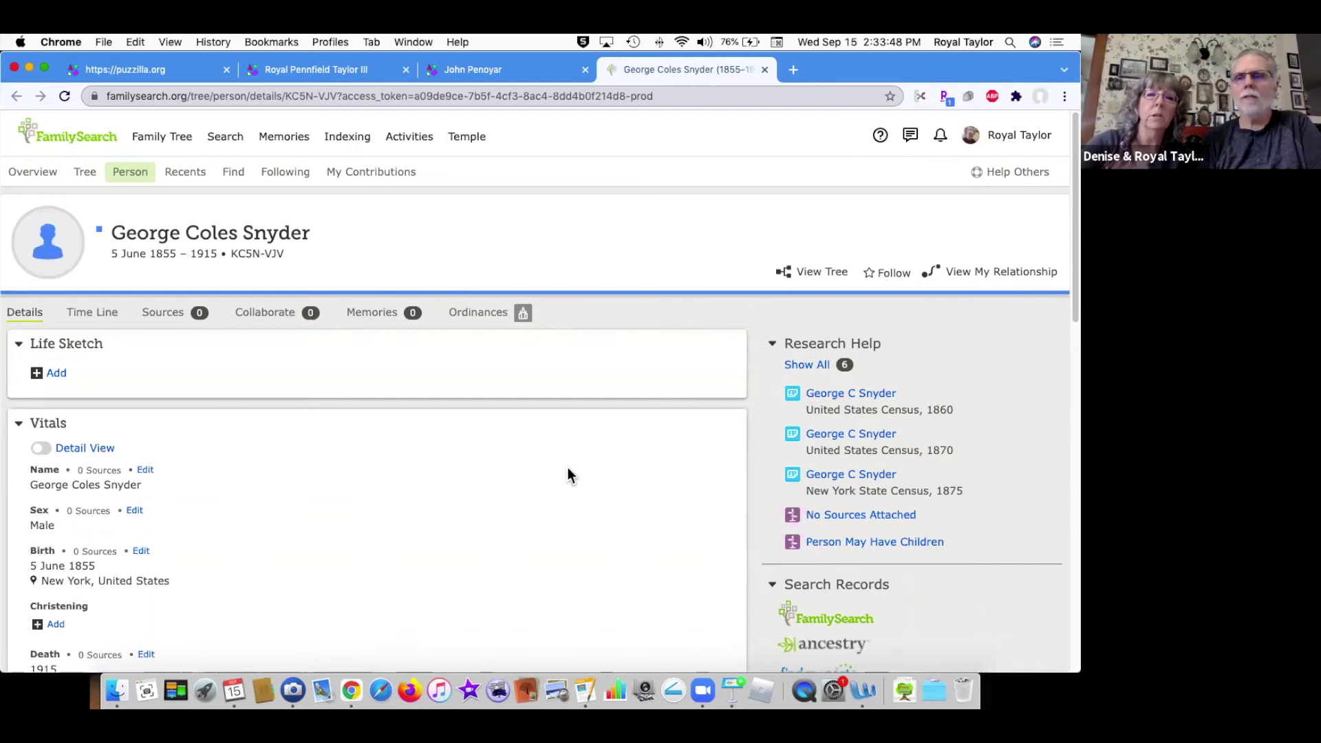
View the tree owner's relationship to this person, trace both lines from the shared ancestor couple, and close the relationship chart.
click(967, 273)
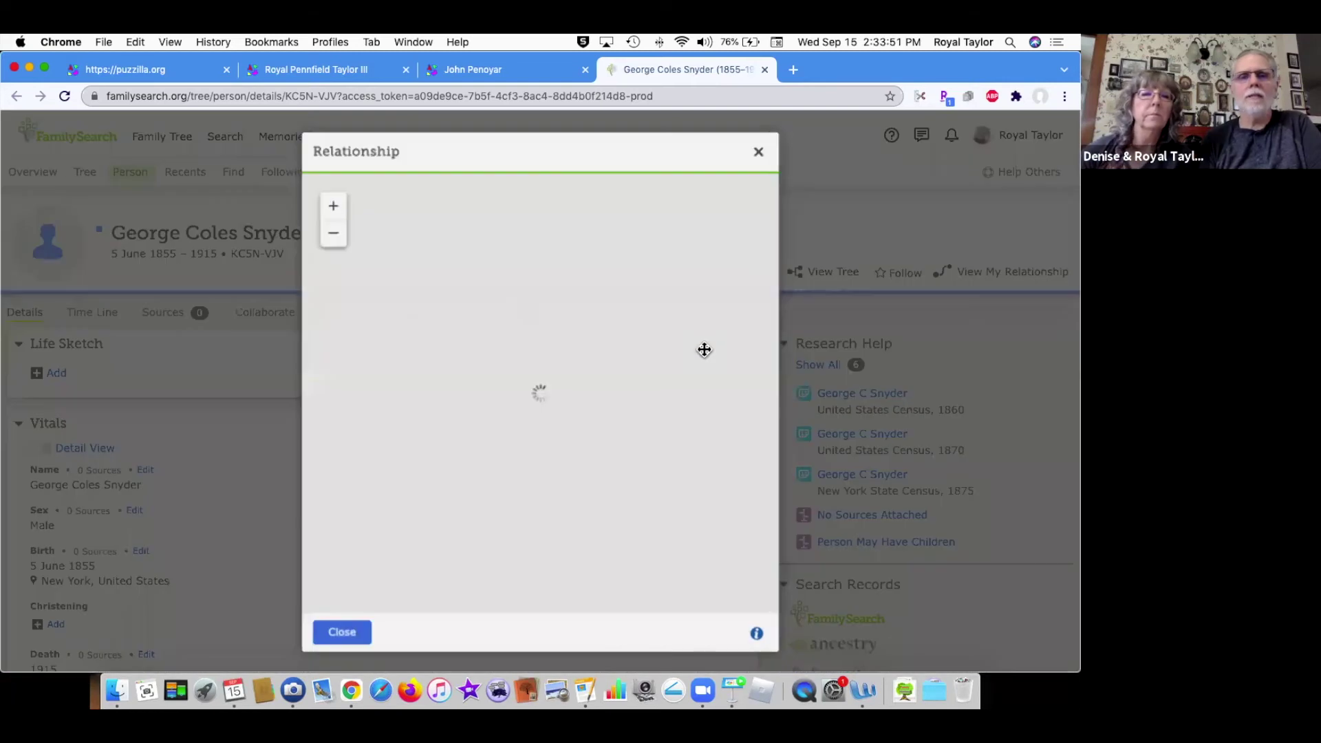
drag(587, 330, 580, 542)
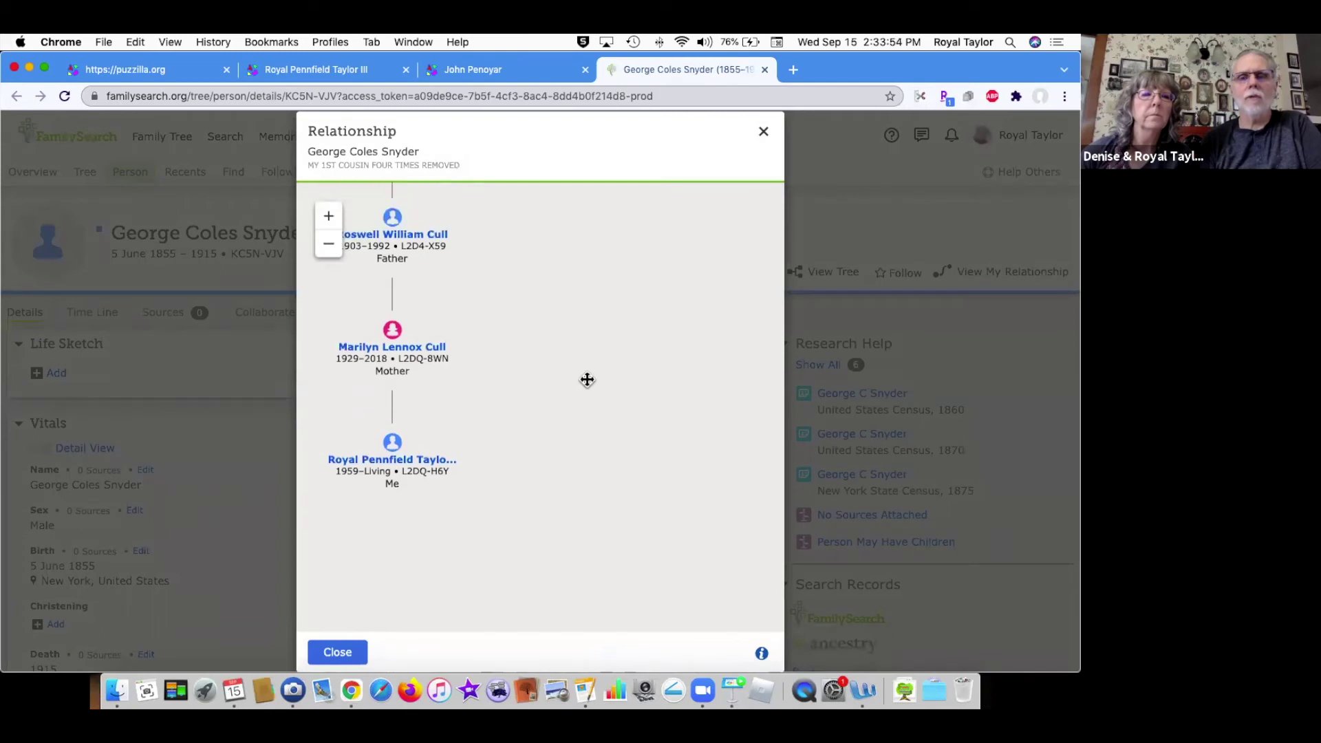
drag(549, 325, 578, 522)
drag(496, 274, 489, 340)
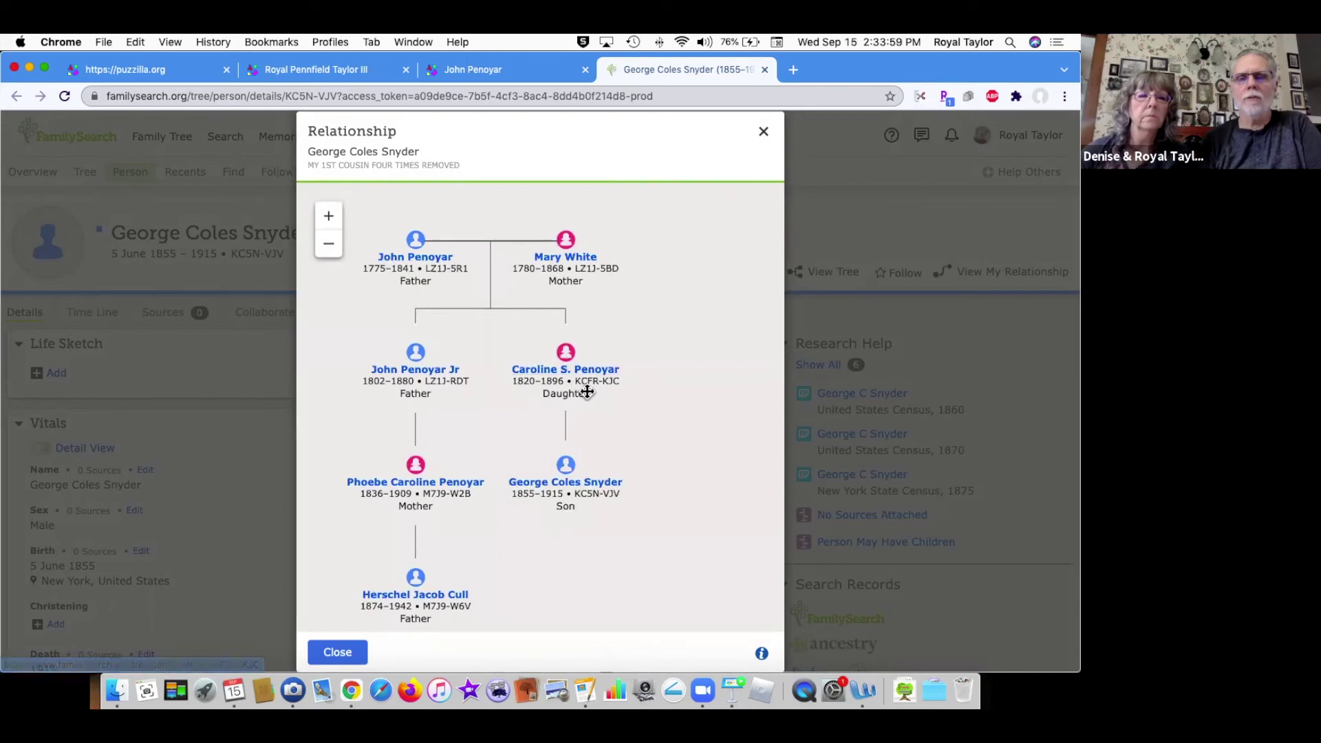
drag(657, 410, 659, 355)
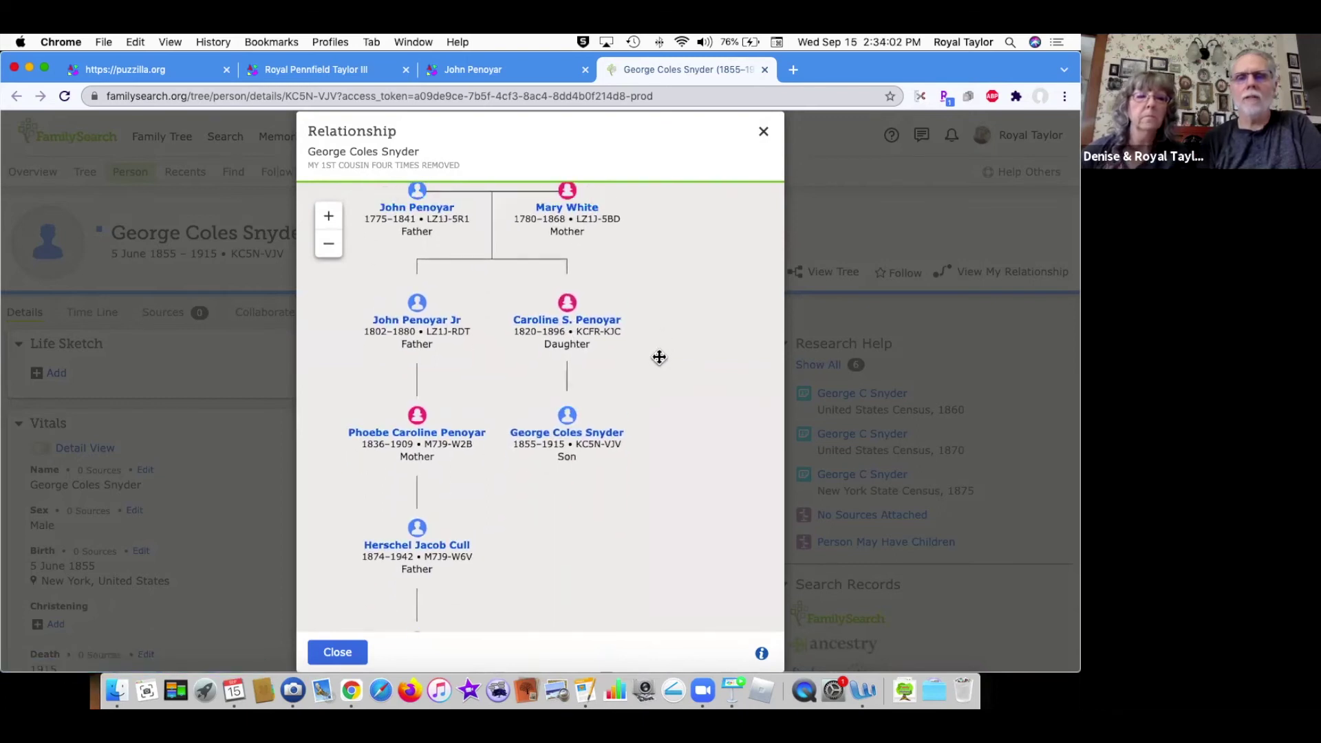
click(764, 131)
drag(695, 253, 699, 175)
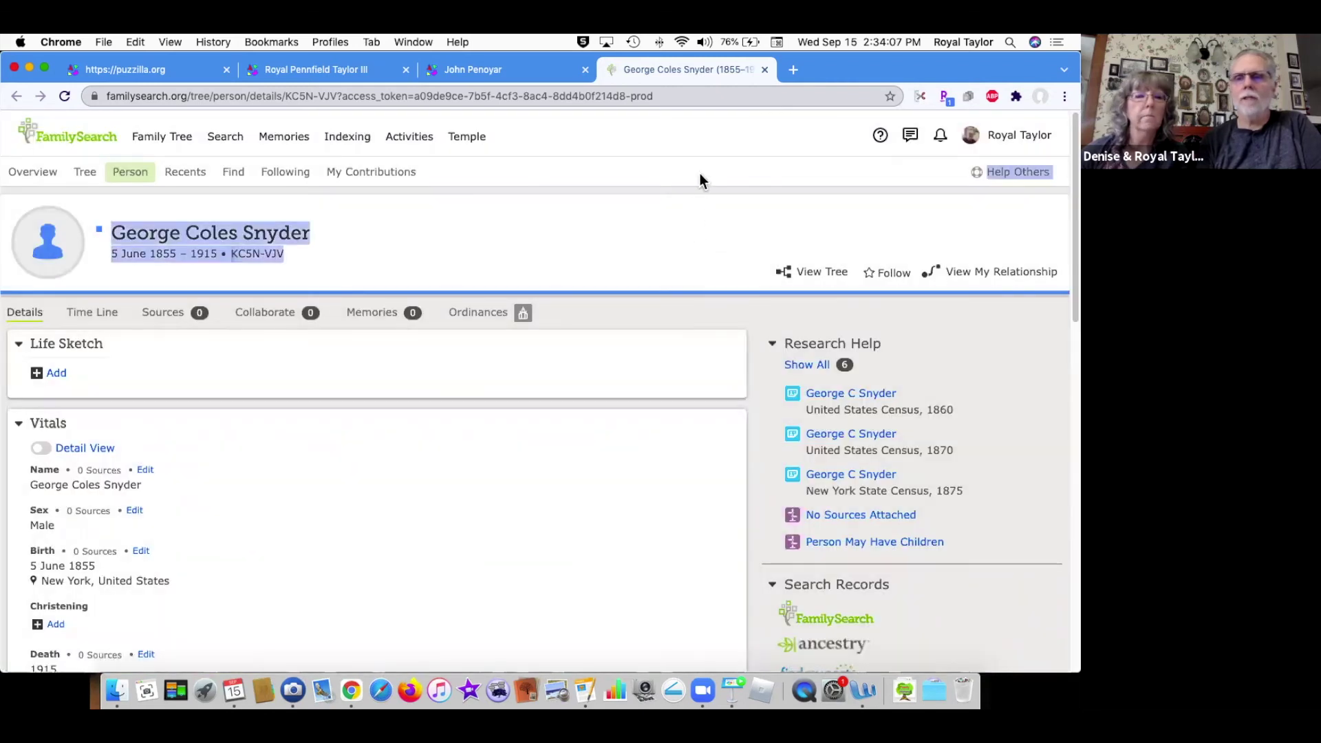
click(667, 237)
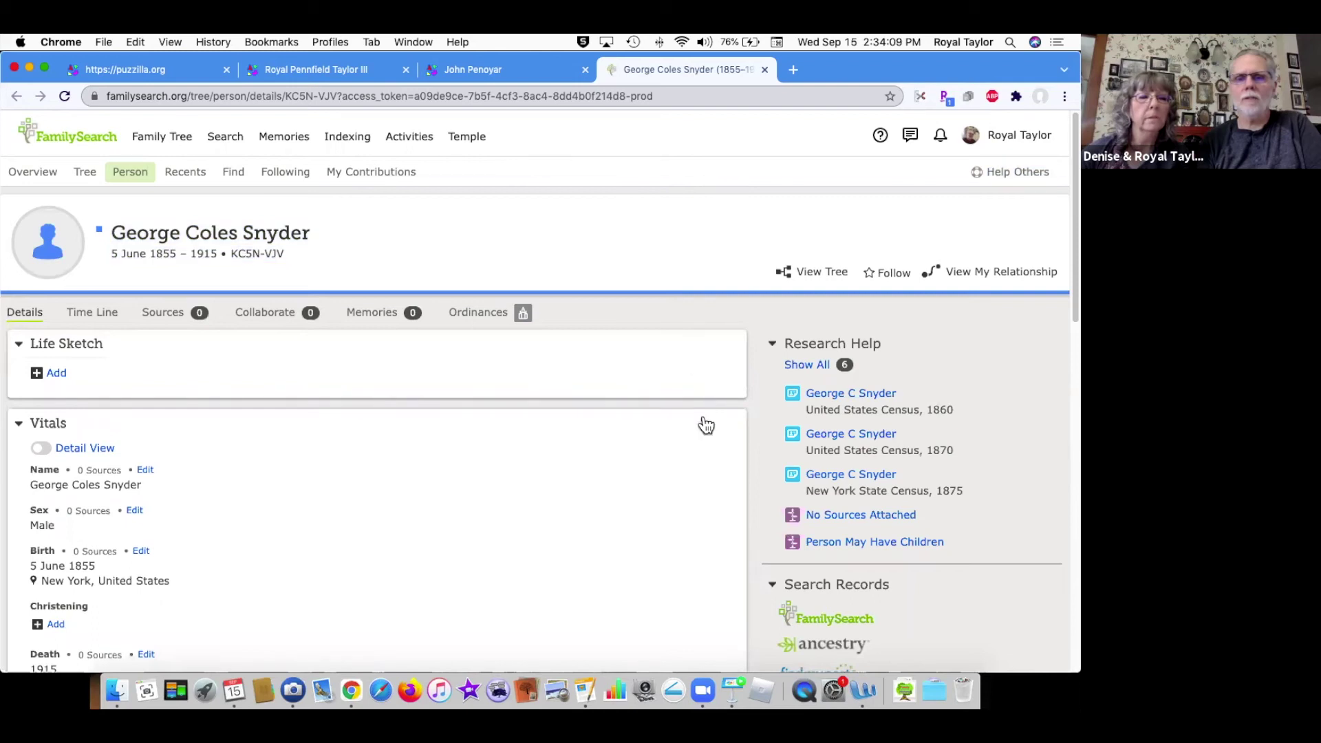
Review the person's vitals, research hints and family members for missing information, and search Ancestry for his records.
scroll(706, 424, down, 1)
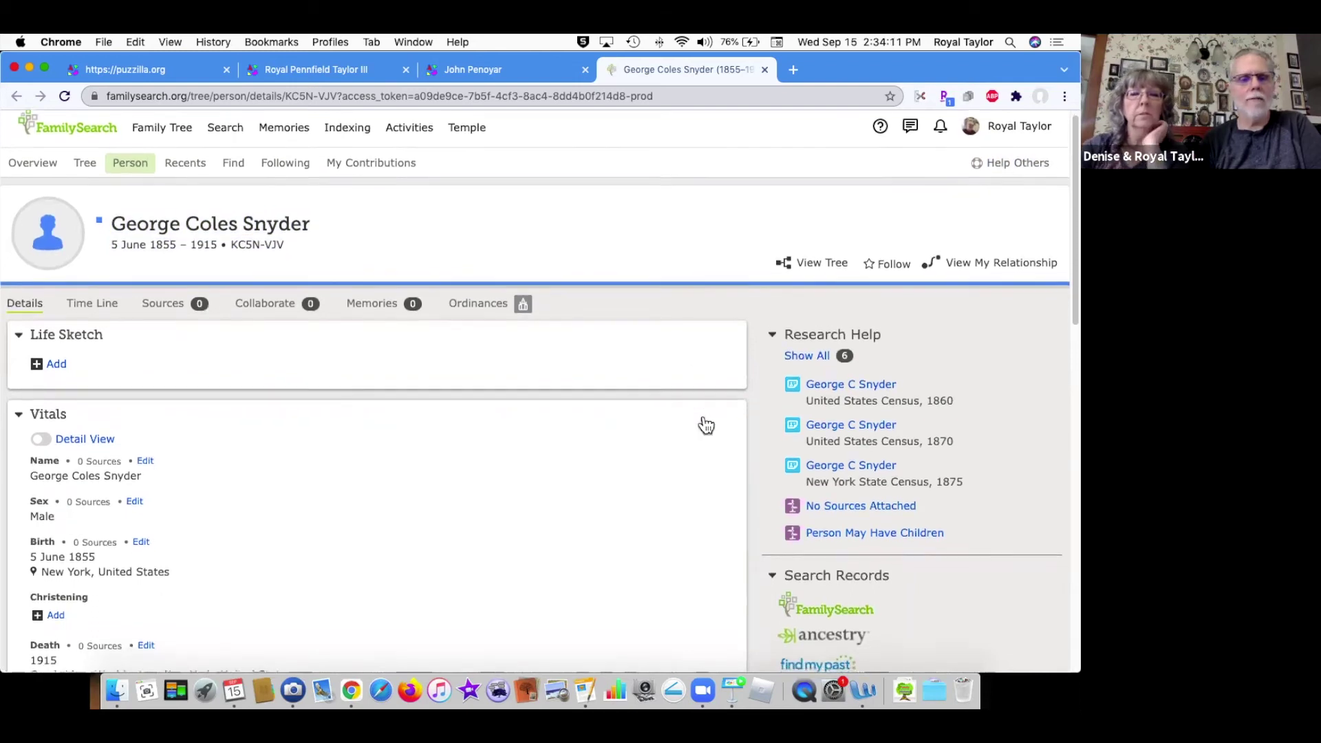
scroll(706, 425, down, 3)
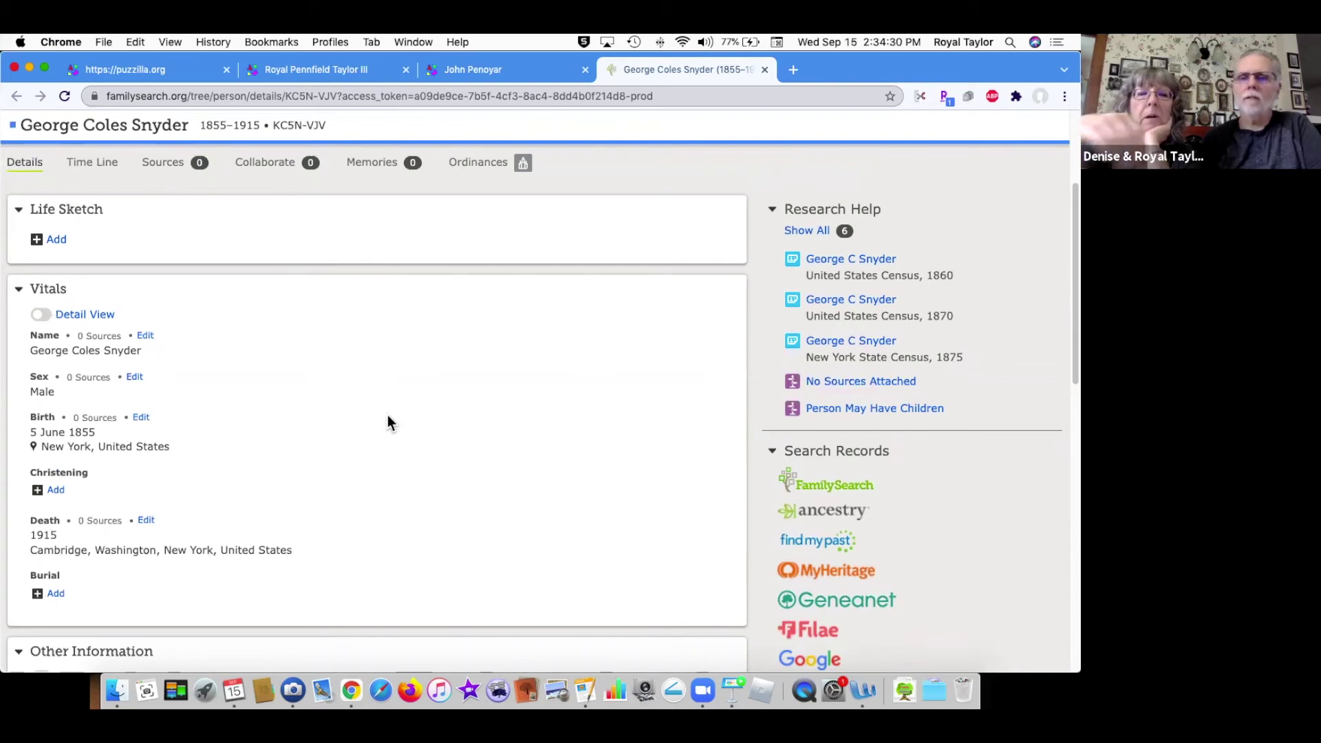
scroll(387, 417, down, 2)
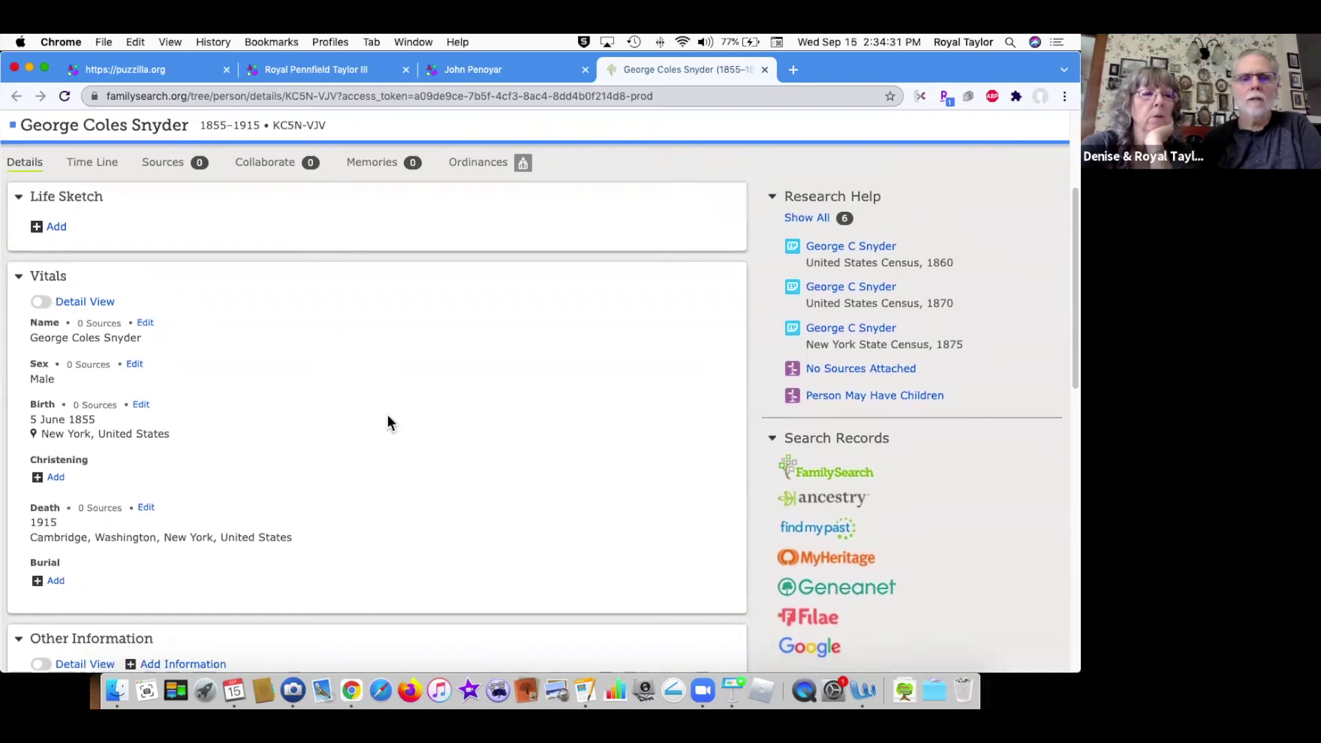
scroll(387, 422, down, 5)
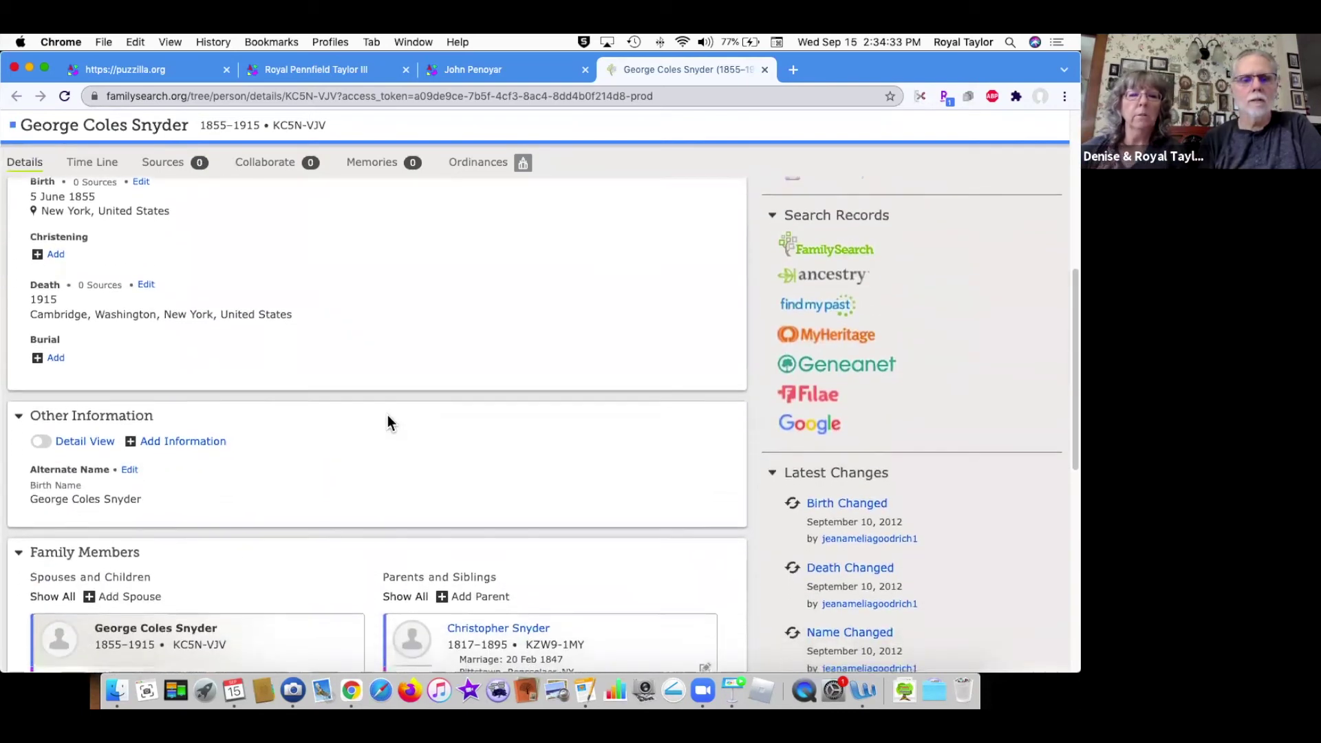
scroll(387, 421, down, 3)
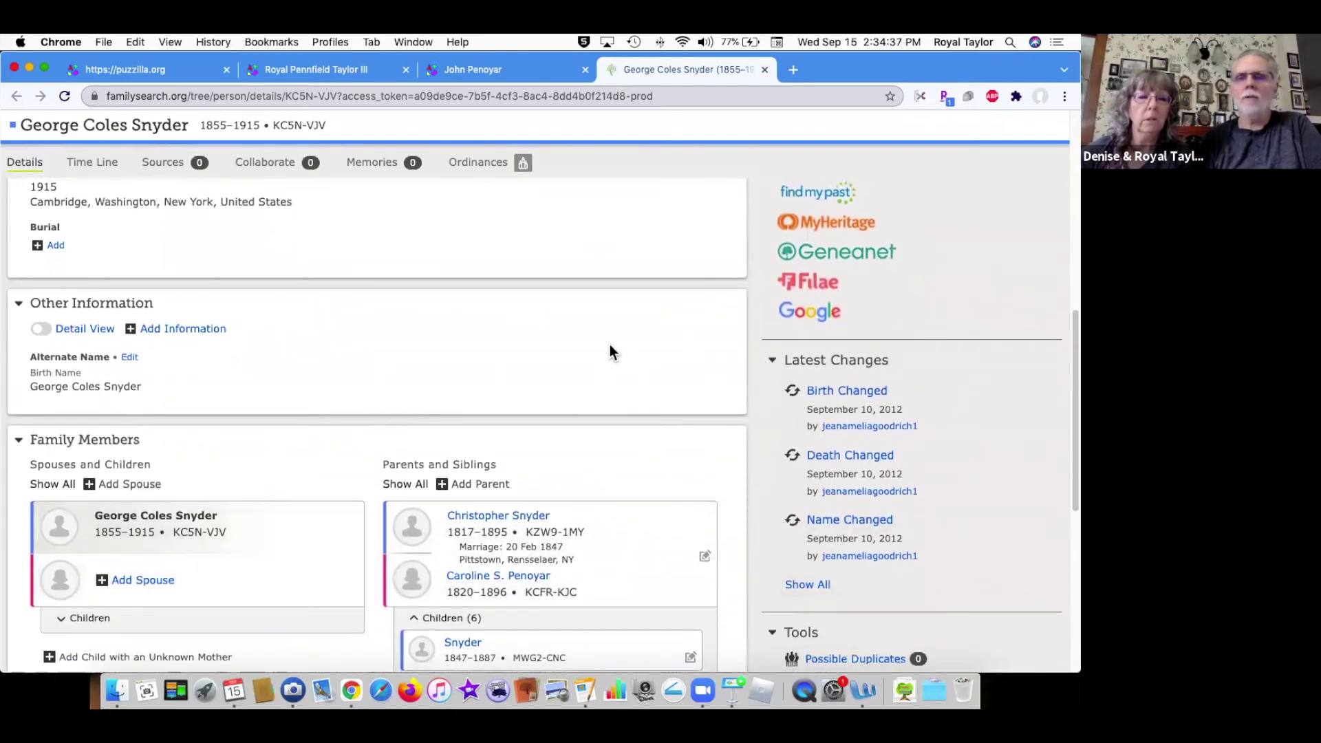
scroll(610, 350, up, 1)
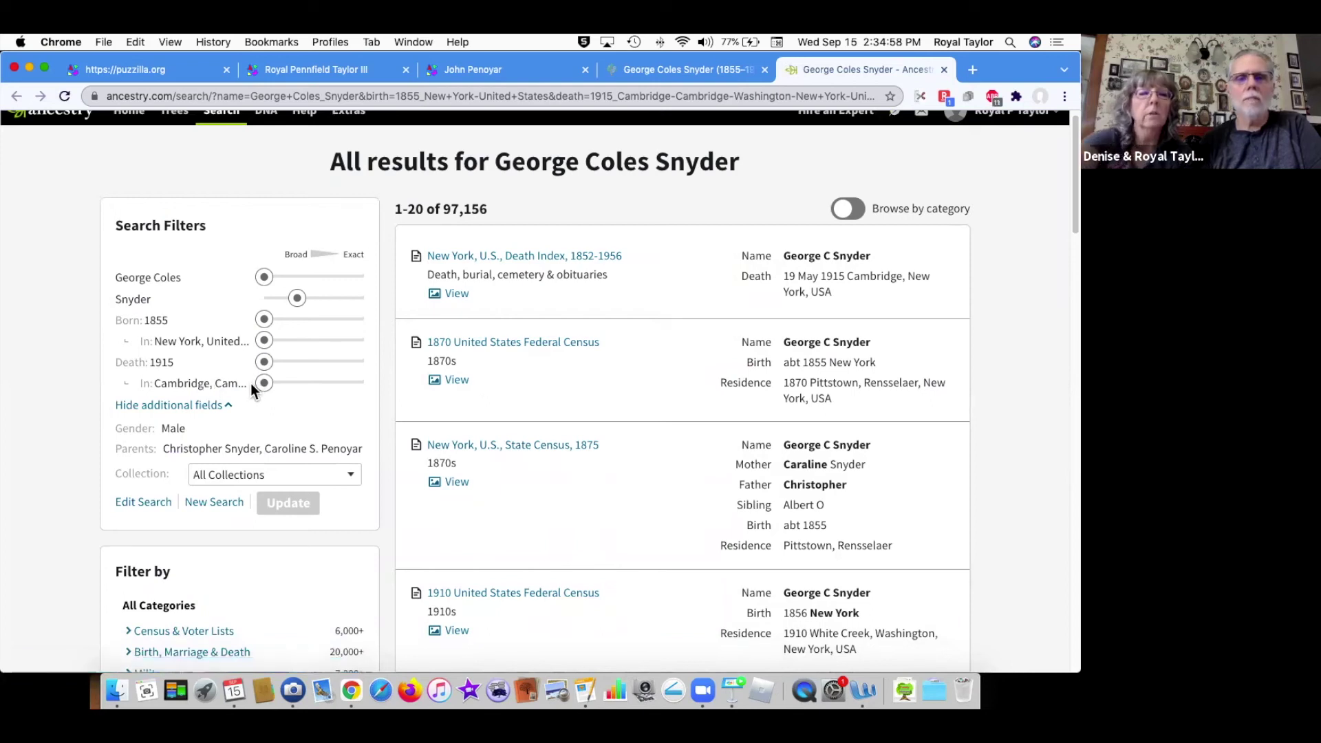
Open the 1870 United States Federal Census result and compare its household members with the parents listed in FamilySearch.
click(499, 351)
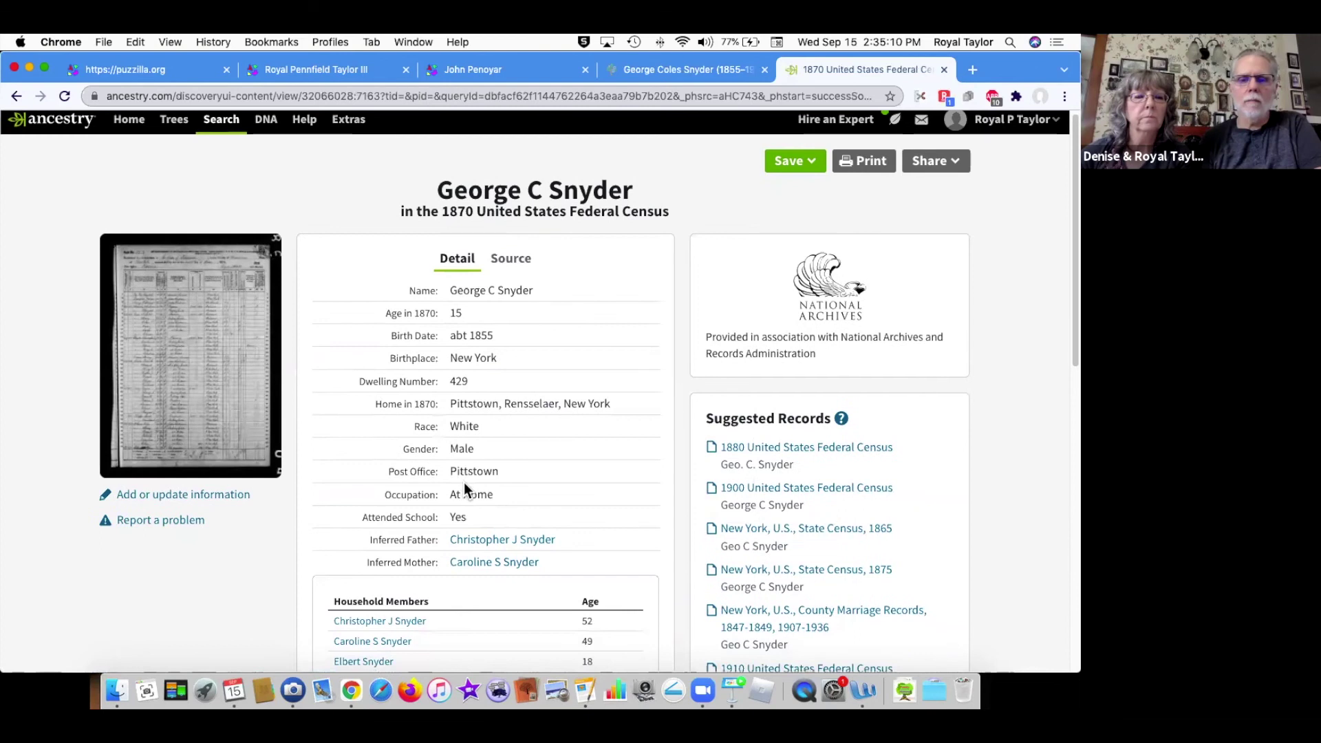
scroll(464, 481, down, 1)
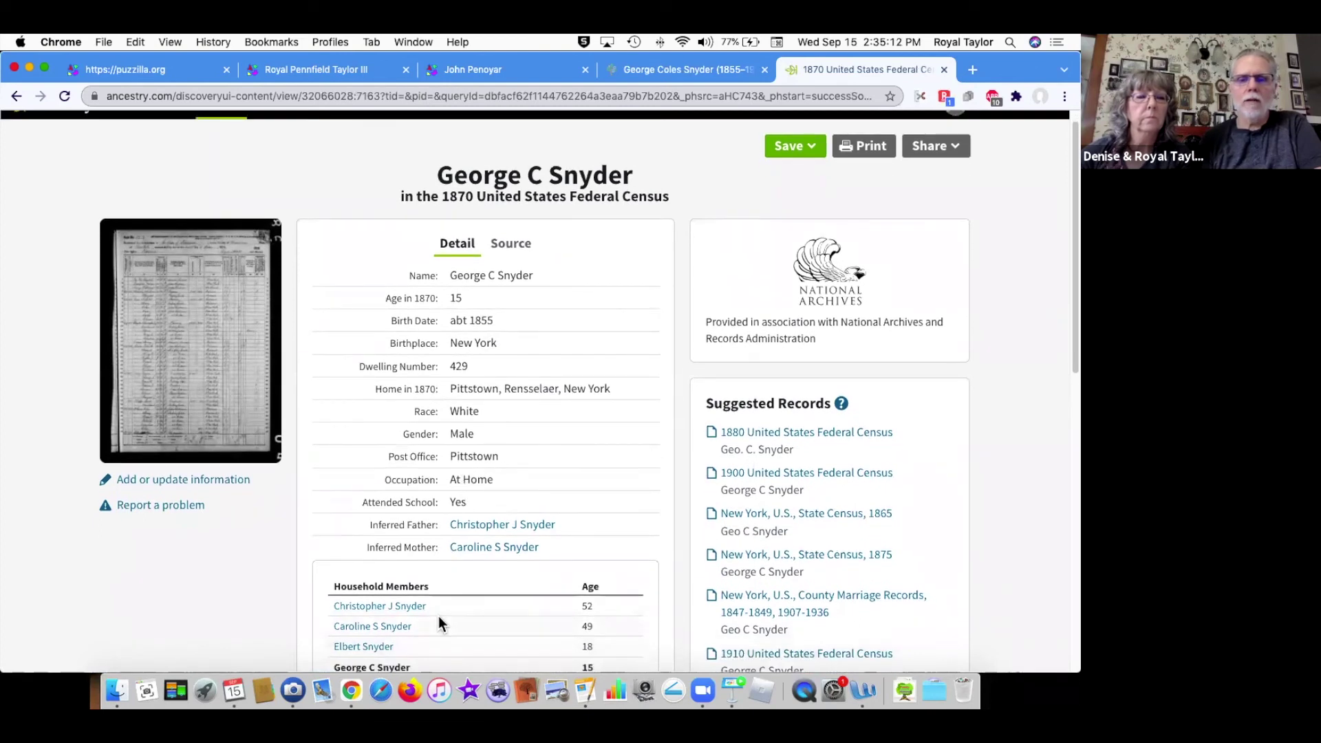
click(696, 72)
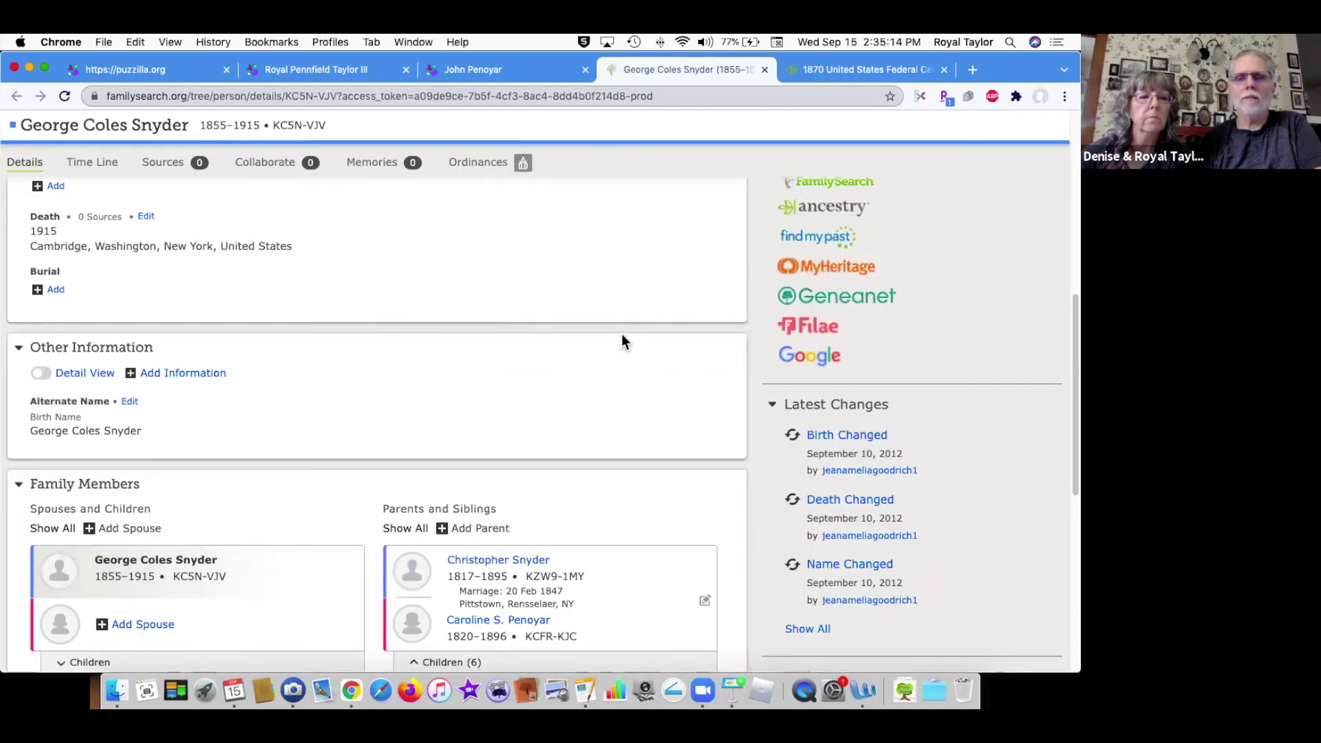
scroll(621, 348, down, 1)
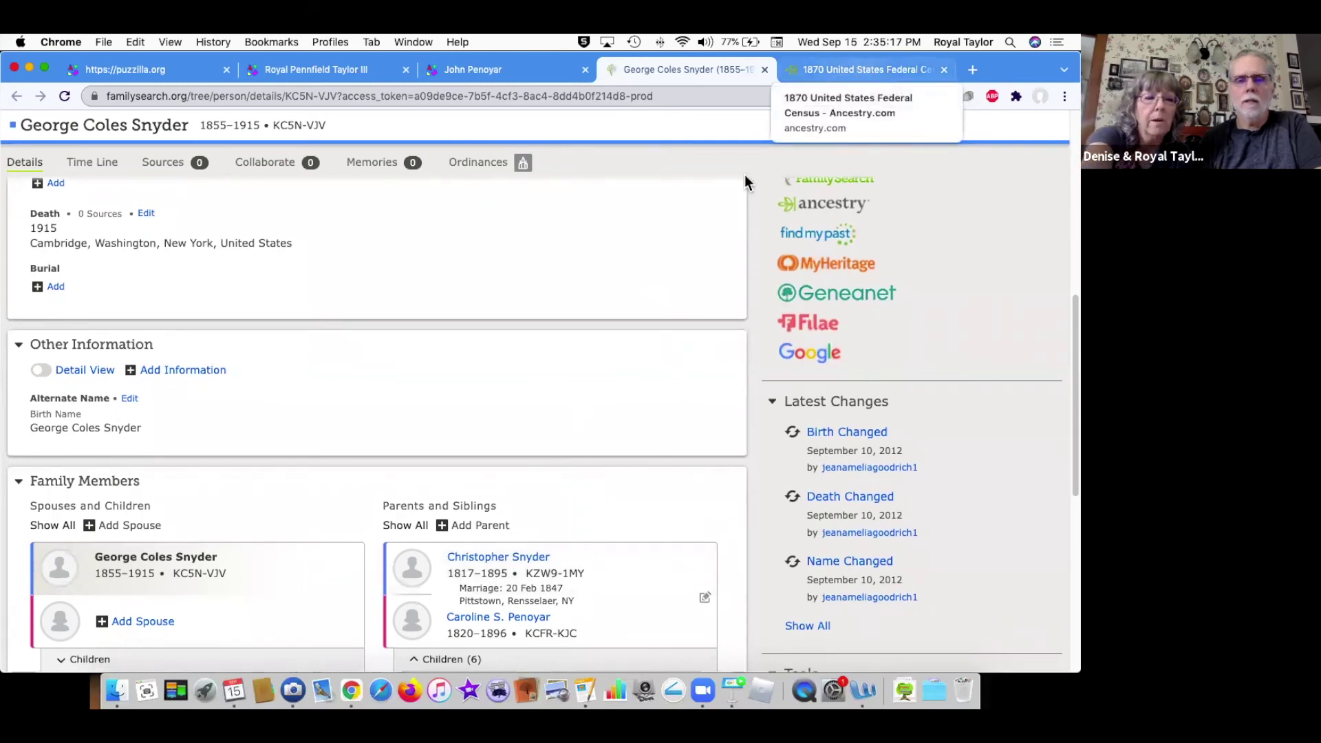
click(844, 77)
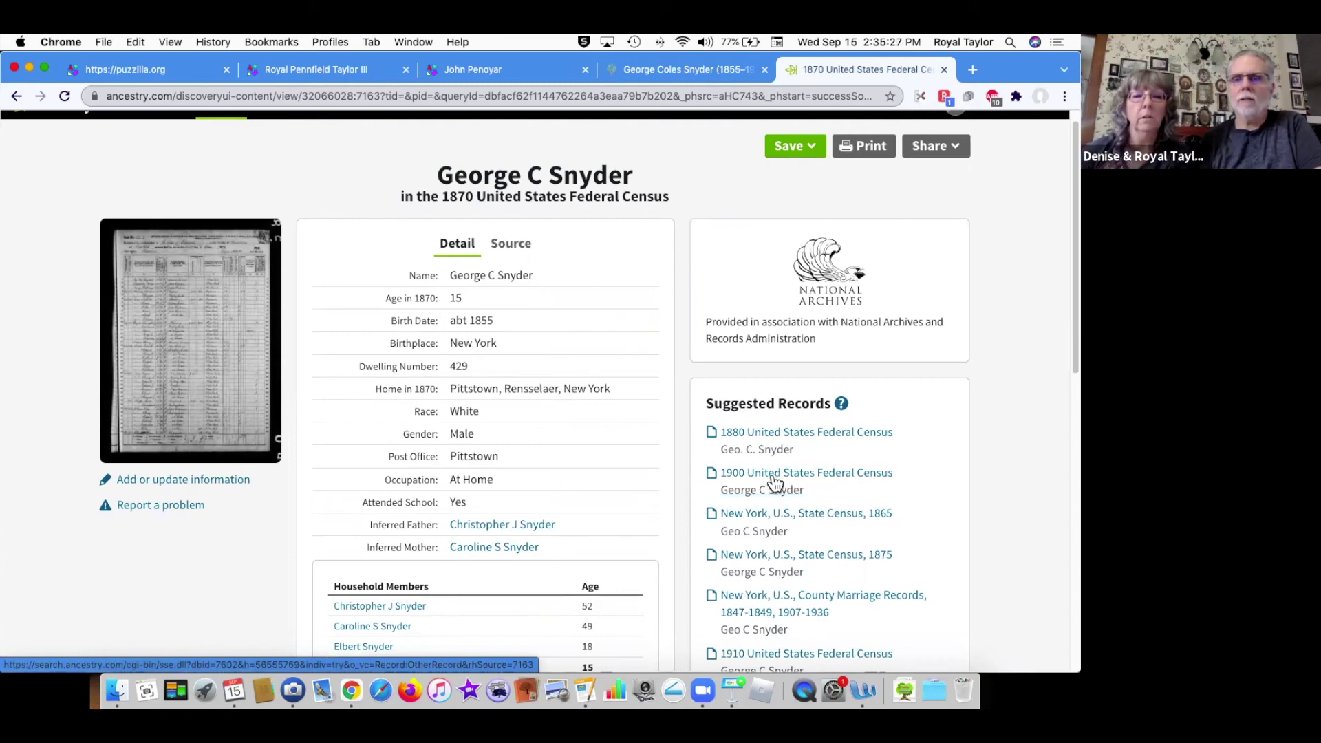
Examine the suggested 1880 United States Federal Census and New York County Marriage Records for a spouse and child.
click(813, 440)
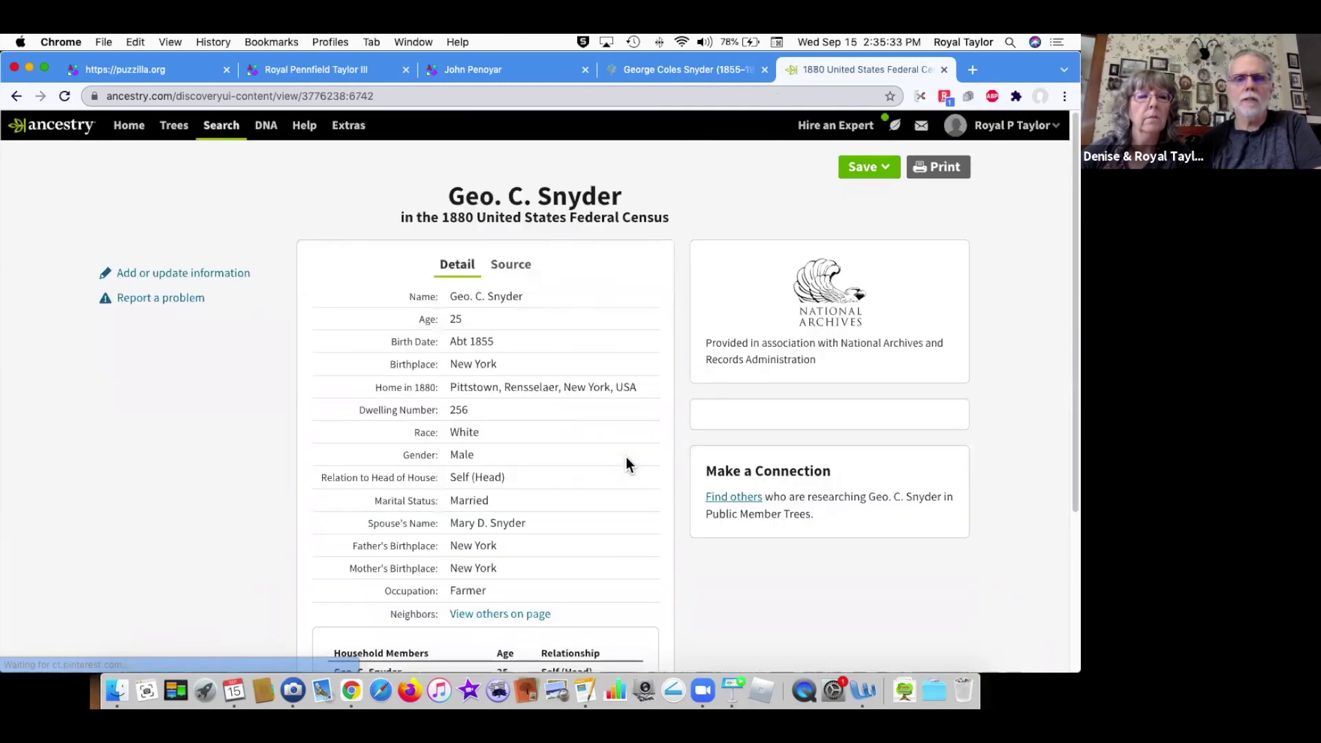
scroll(626, 465, down, 3)
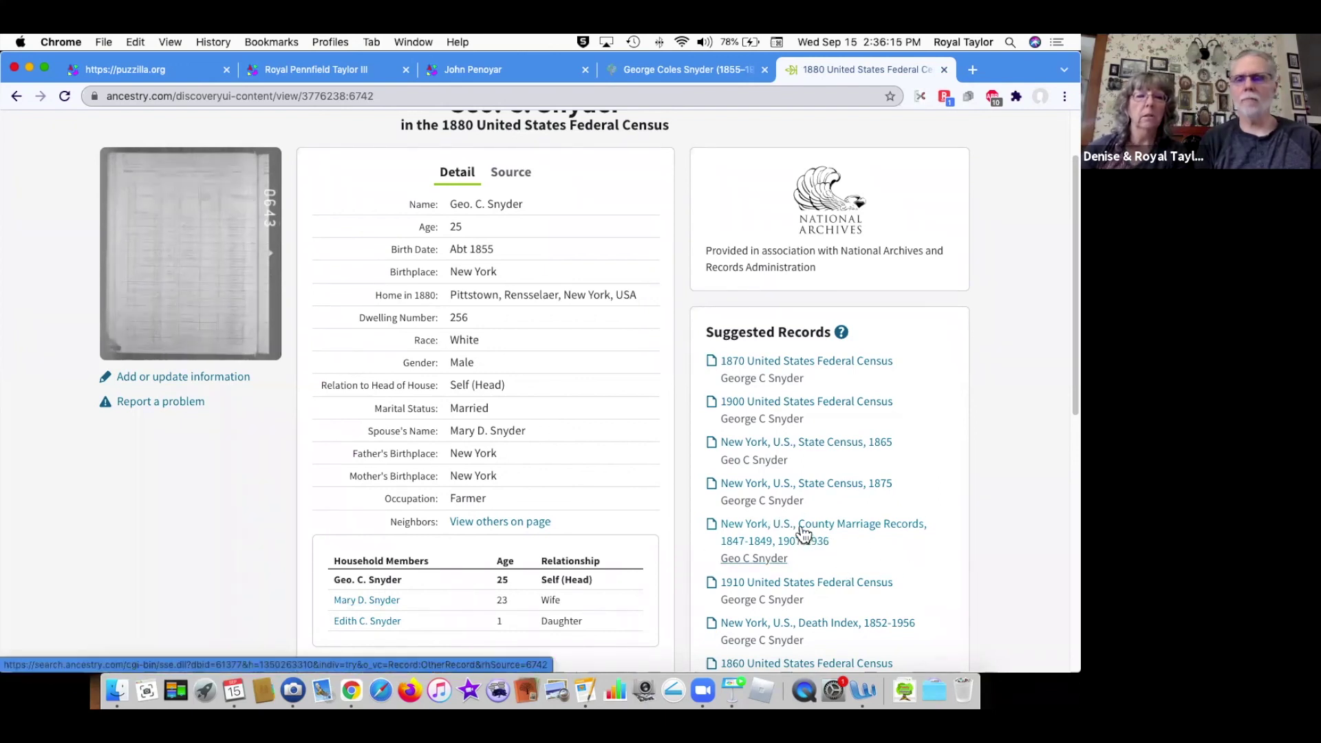
click(803, 534)
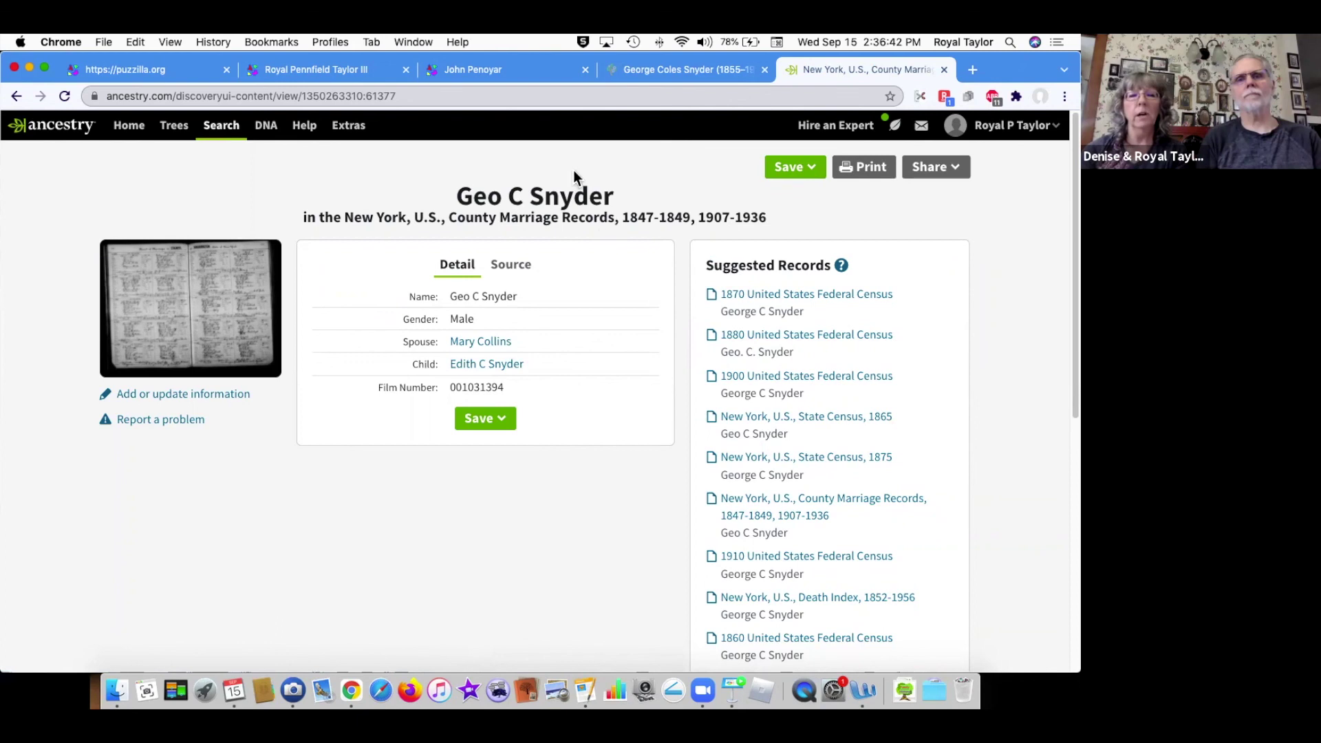
Return to the Puzzilla descendants chart and close the selected descendant's details.
click(518, 74)
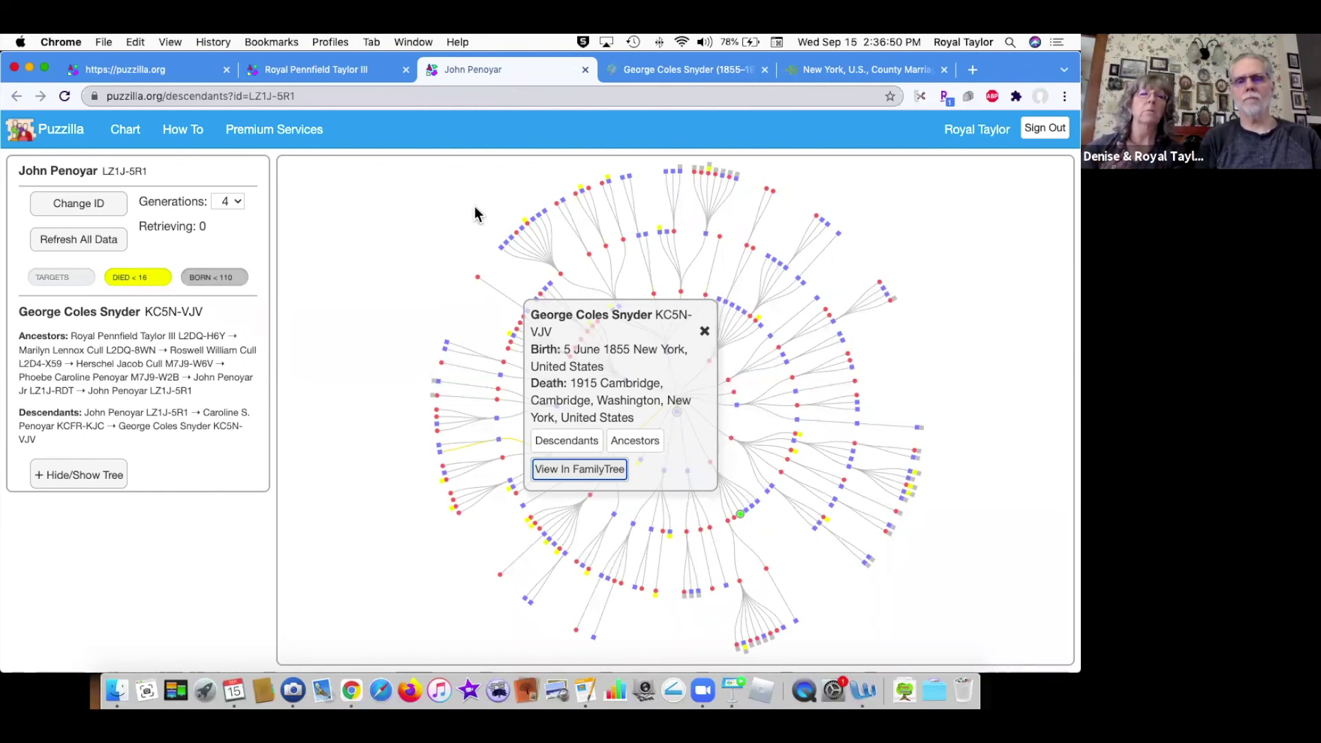
click(705, 333)
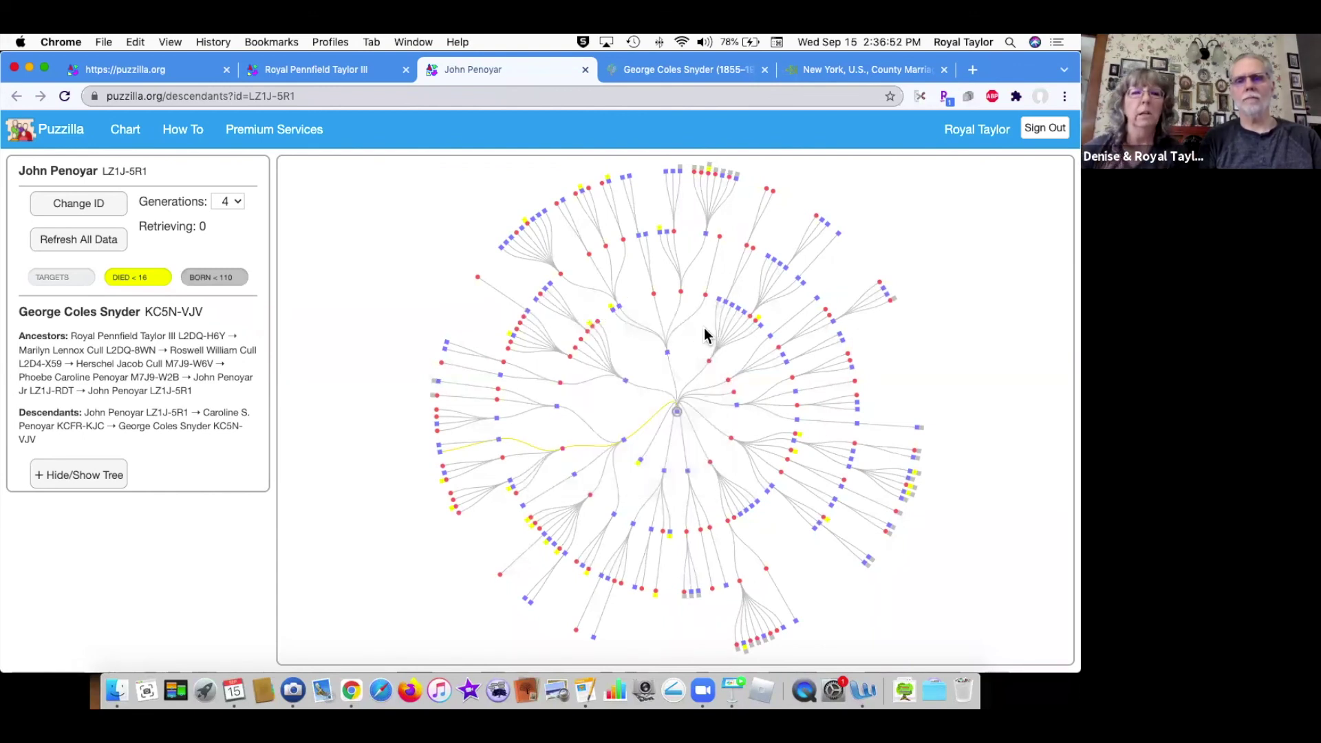